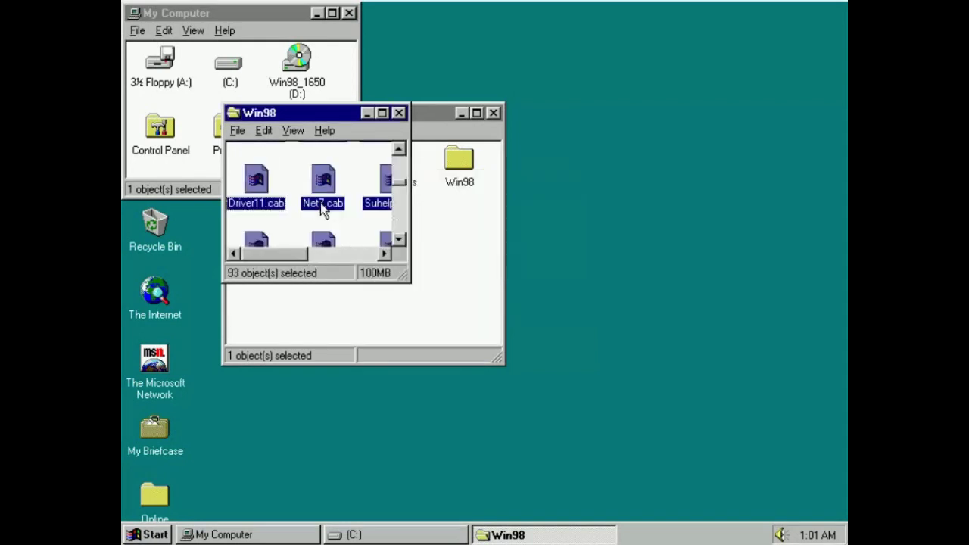
Step: Close the Win98 and C: folder windows and run Setup from the Win98_1650 (D:) disc
{"action": "left_click", "coordinate": [399, 112]}
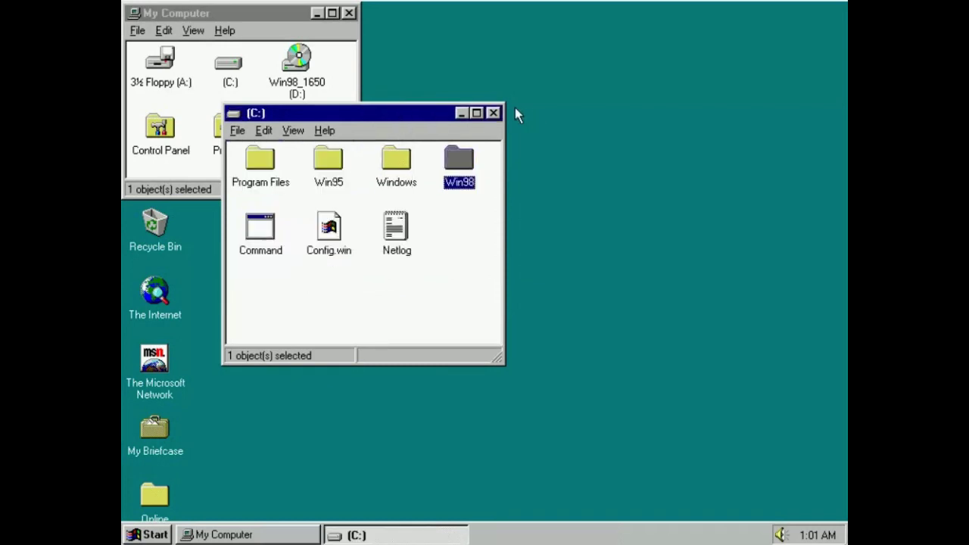
{"action": "left_click", "coordinate": [493, 112]}
{"action": "double_click", "coordinate": [317, 85]}
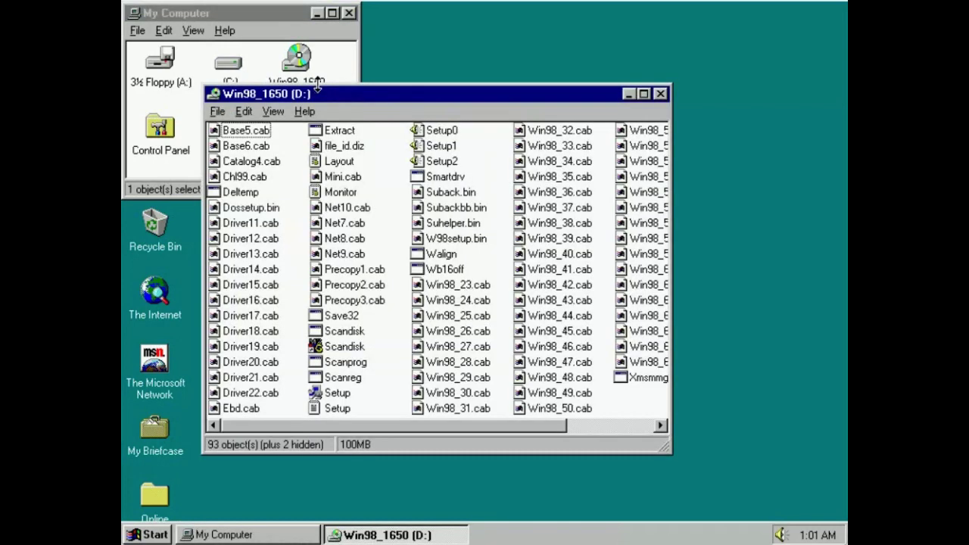
{"action": "left_click", "coordinate": [338, 394]}
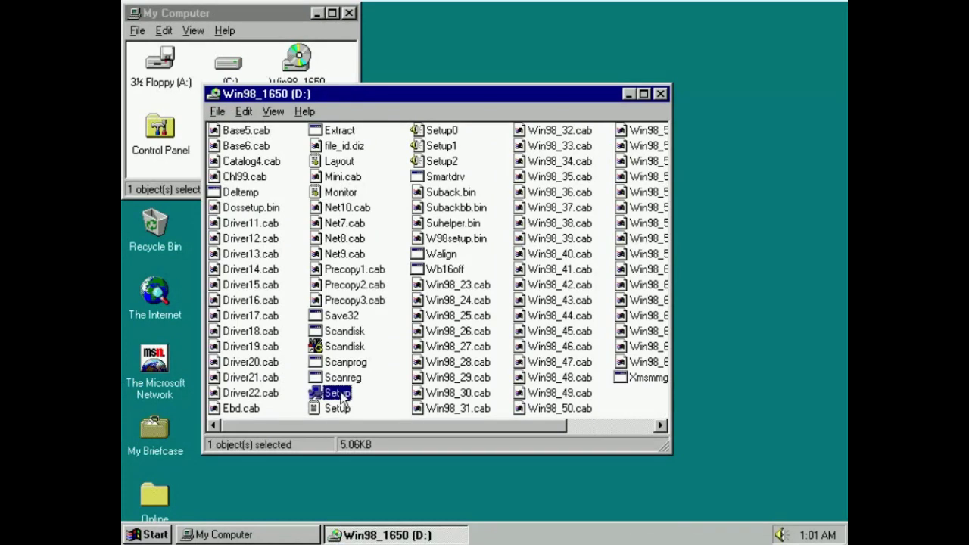
{"action": "double_click", "coordinate": [340, 395]}
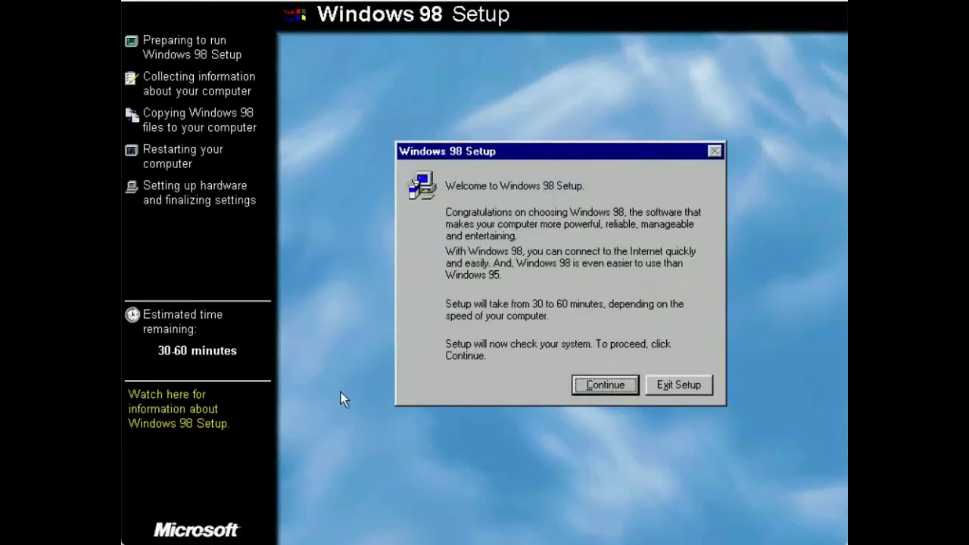
Step: Continue past the Windows 98 Setup welcome message and accept the License Agreement
{"action": "left_click", "coordinate": [575, 385]}
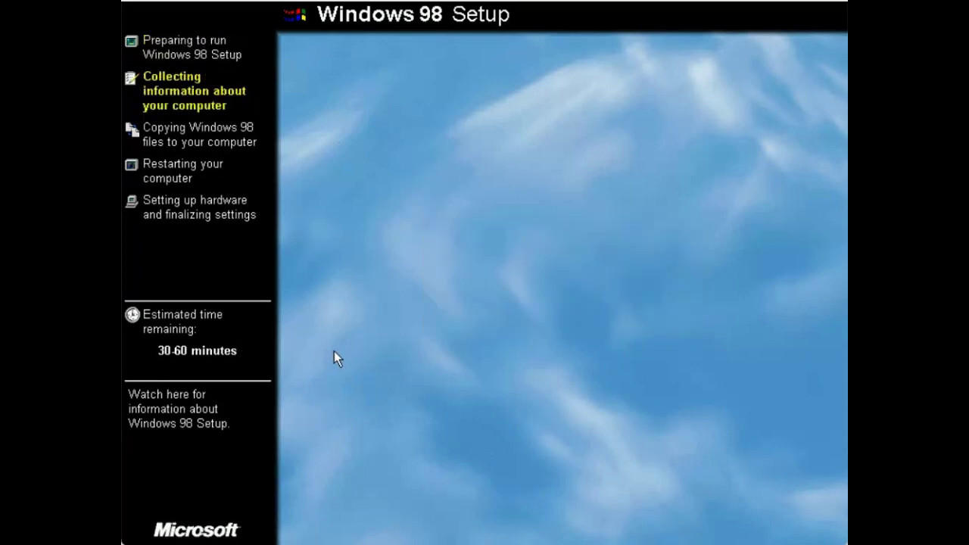
{"action": "left_click", "coordinate": [502, 353]}
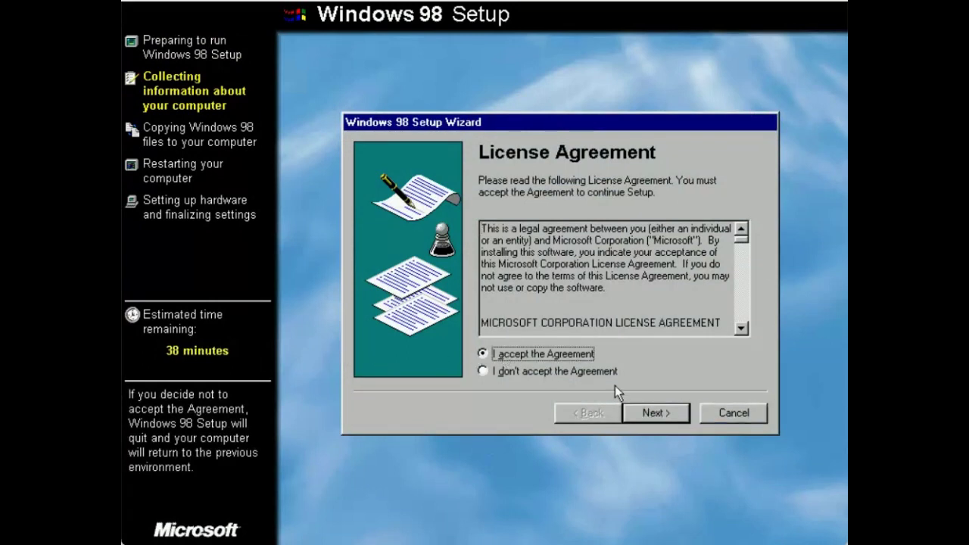
{"action": "left_click", "coordinate": [644, 413]}
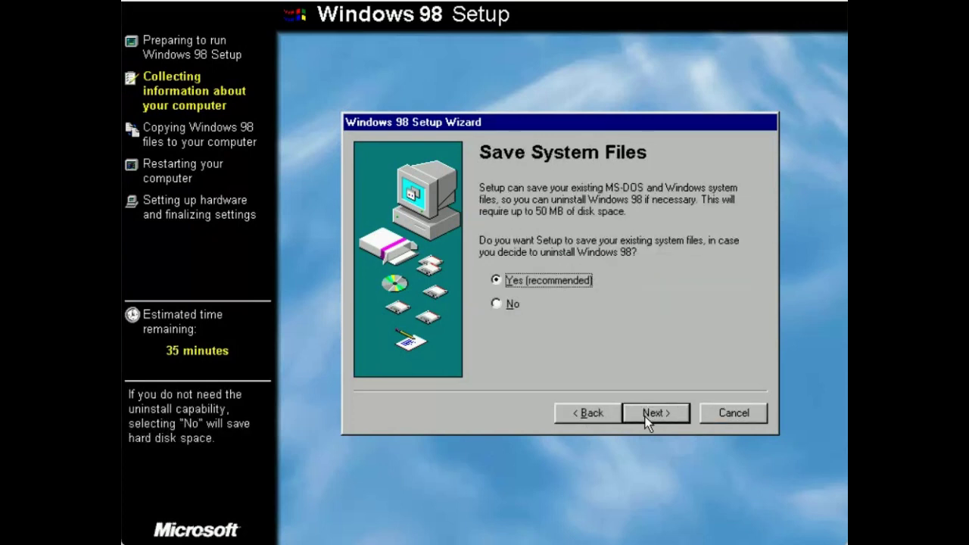
Step: Have Setup save the existing system files and use the United States Internet channel set
{"action": "left_click", "coordinate": [644, 414]}
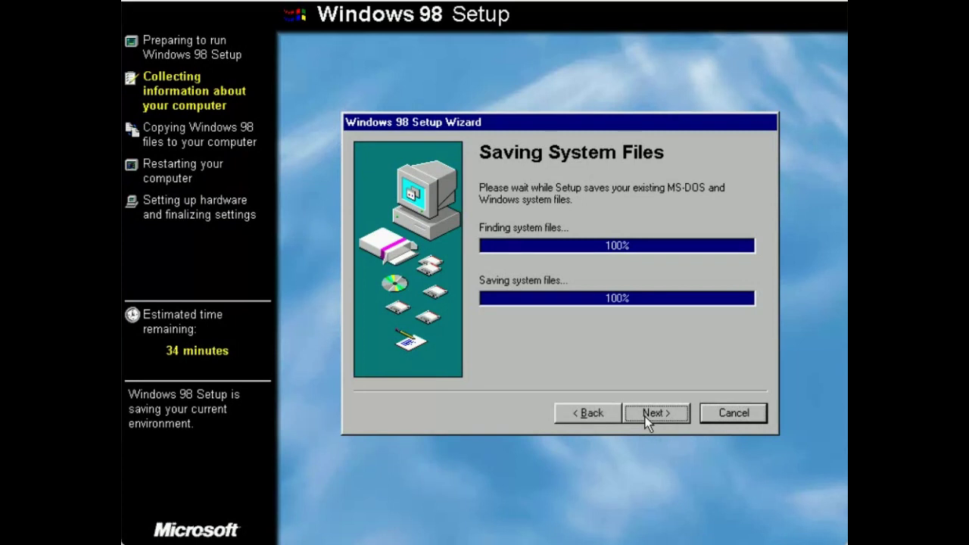
{"action": "left_click", "coordinate": [644, 415]}
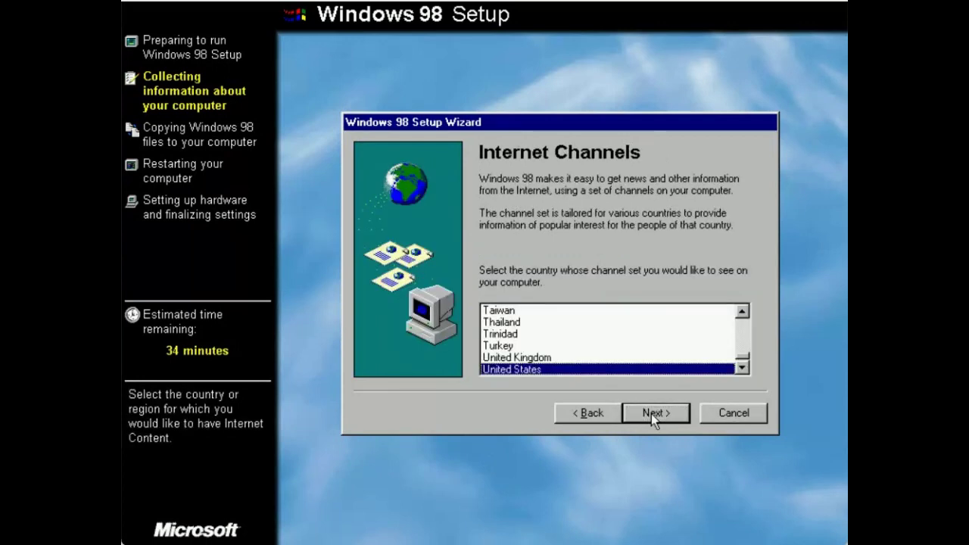
{"action": "left_click", "coordinate": [650, 413]}
Step: Skip creating the emergency startup disk and start copying the Windows 98 files
{"action": "left_click", "coordinate": [647, 412]}
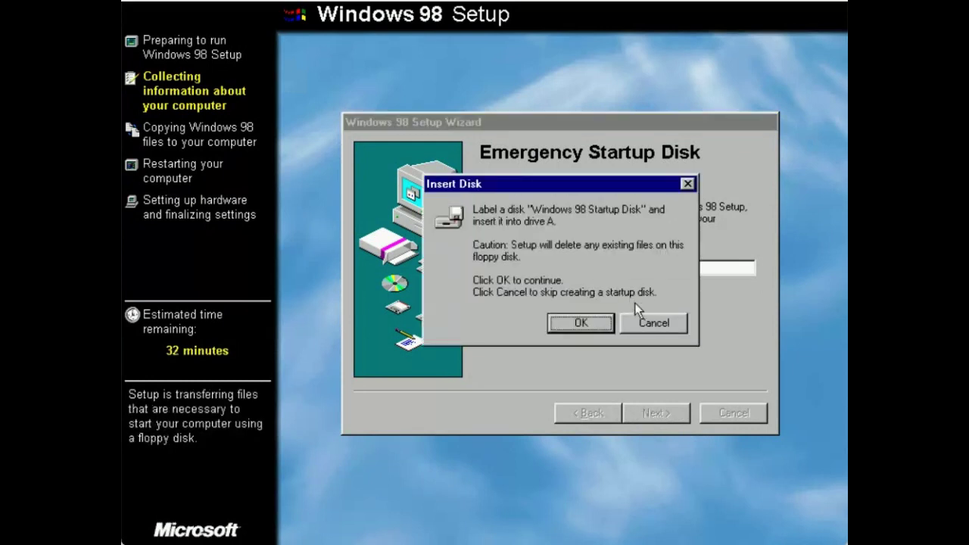
{"action": "left_click", "coordinate": [633, 321]}
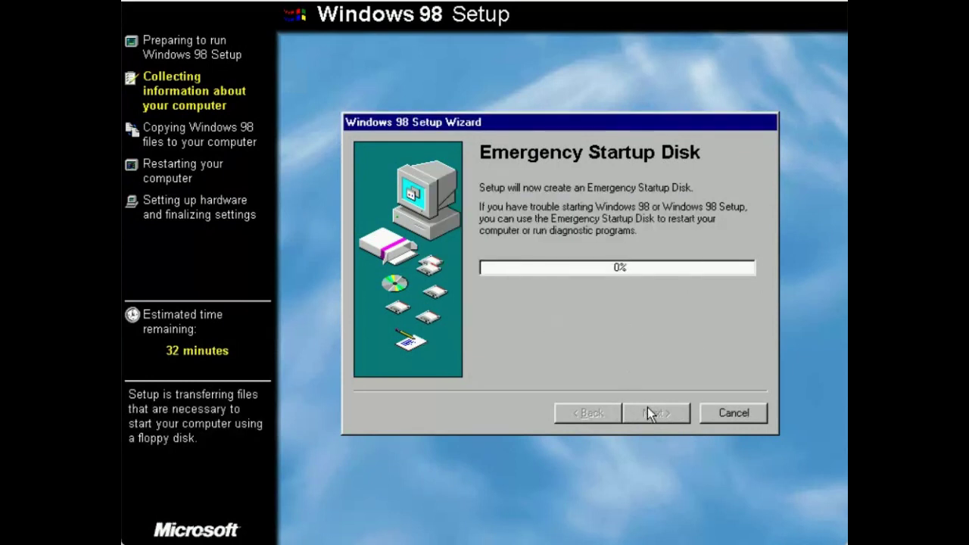
{"action": "left_click", "coordinate": [647, 408]}
{"action": "left_click", "coordinate": [645, 414]}
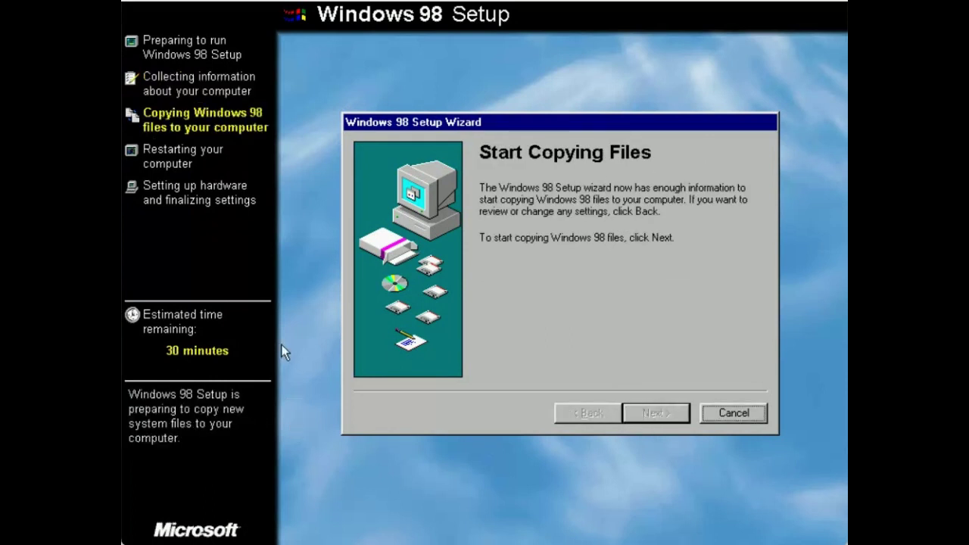
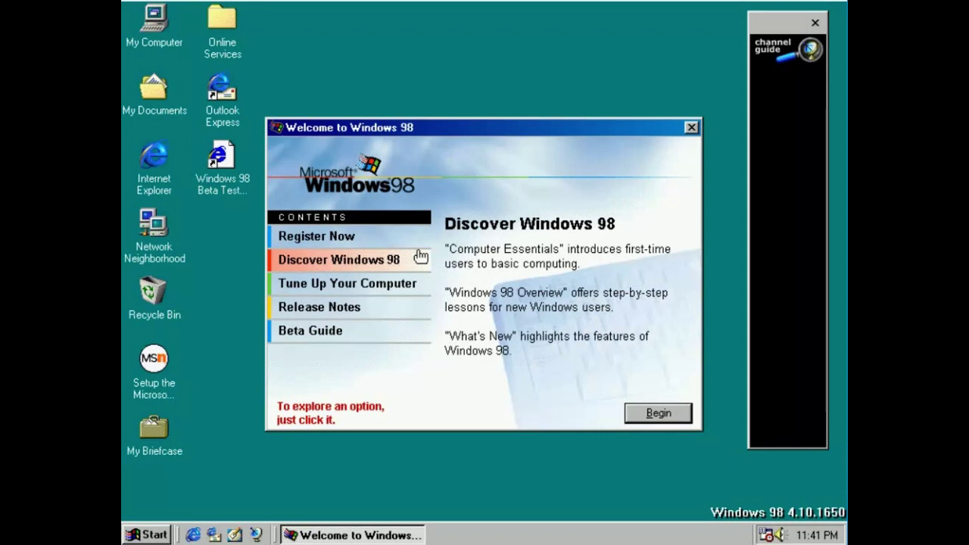
Step: Close the Welcome to Windows 98 window and decline having it open automatically at each logon
{"action": "mouse_move", "coordinate": [412, 293]}
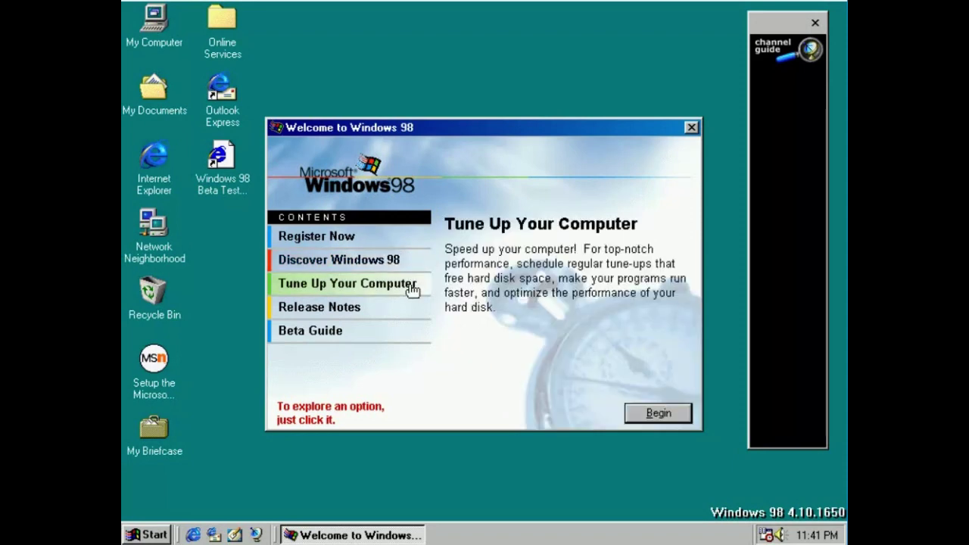
{"action": "mouse_move", "coordinate": [411, 324]}
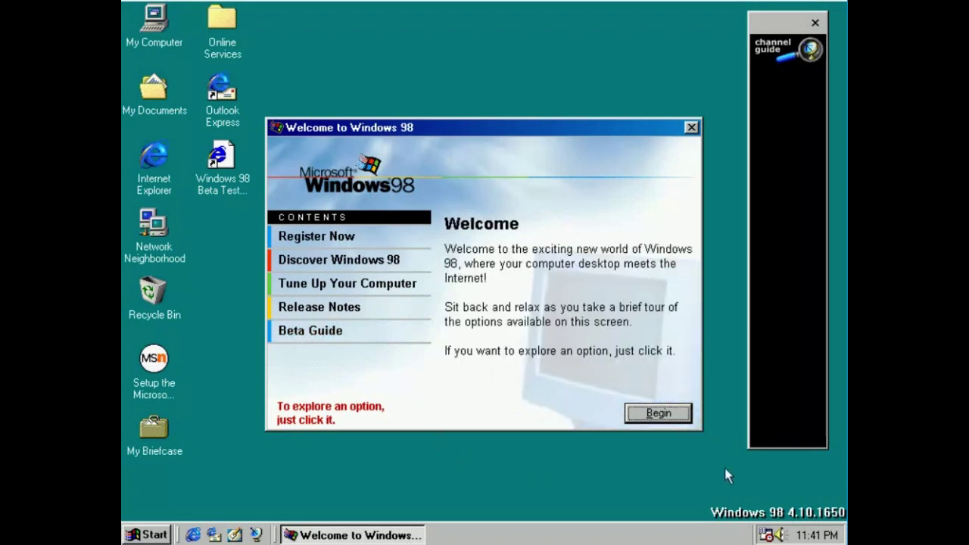
{"action": "left_click", "coordinate": [691, 129]}
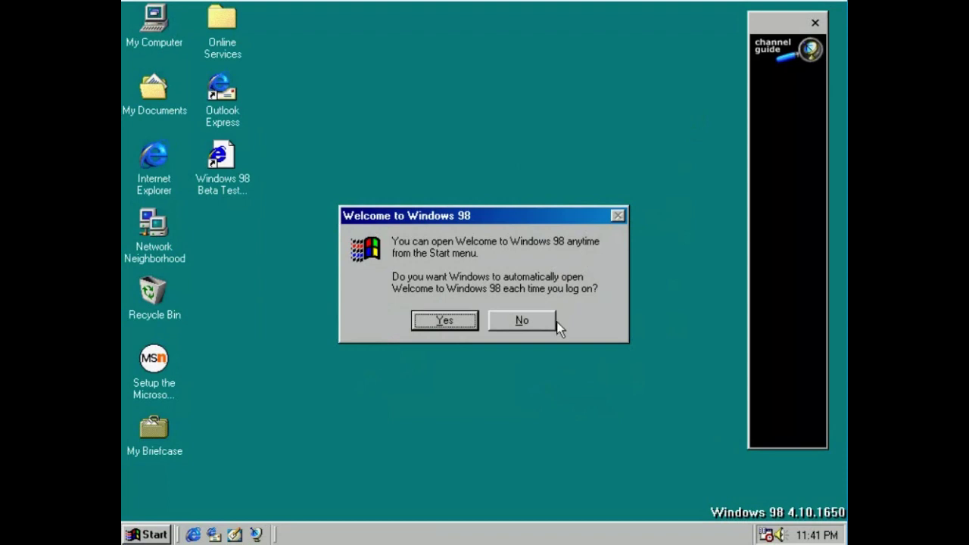
{"action": "left_click", "coordinate": [554, 322]}
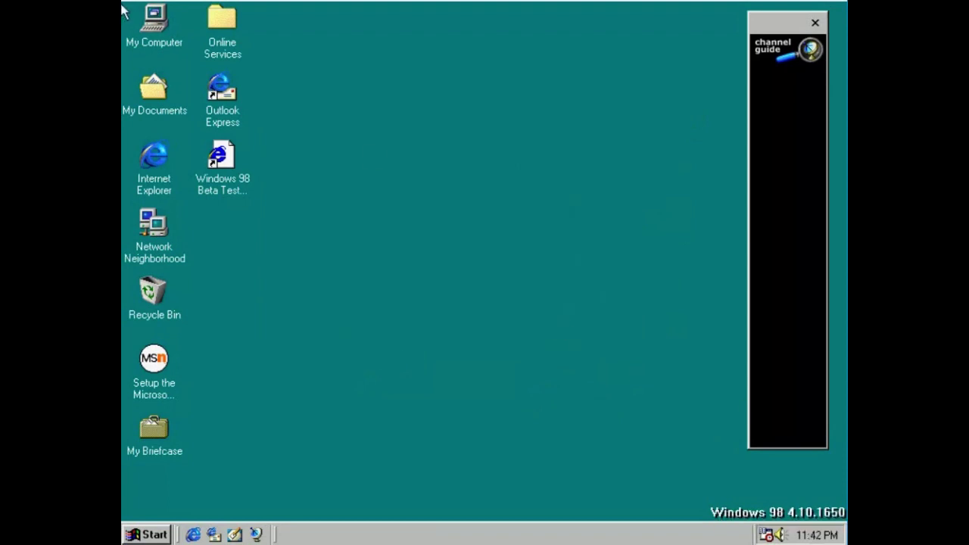
Step: Check the Windows version and computer details in My Computer's System Properties, and close the dialog
{"action": "right_click", "coordinate": [151, 27]}
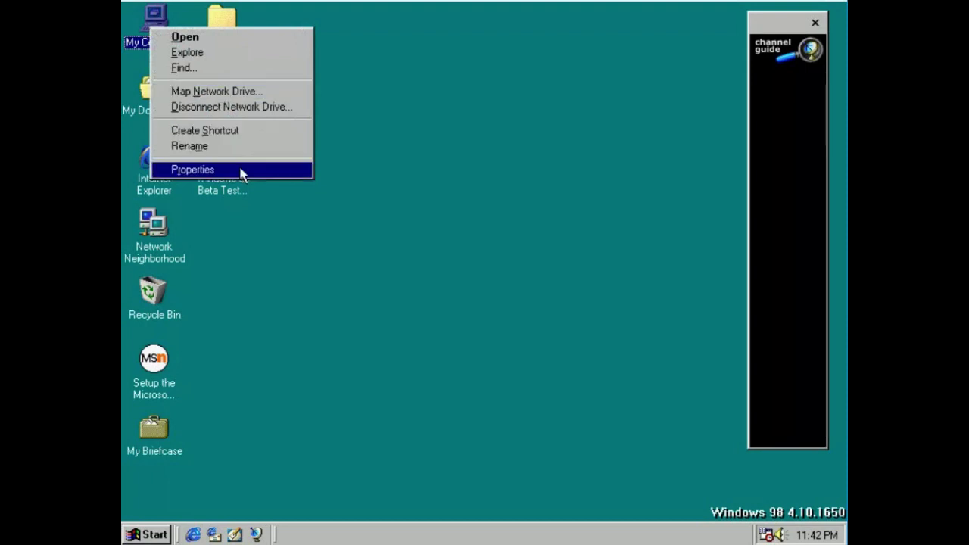
{"action": "left_click", "coordinate": [241, 169]}
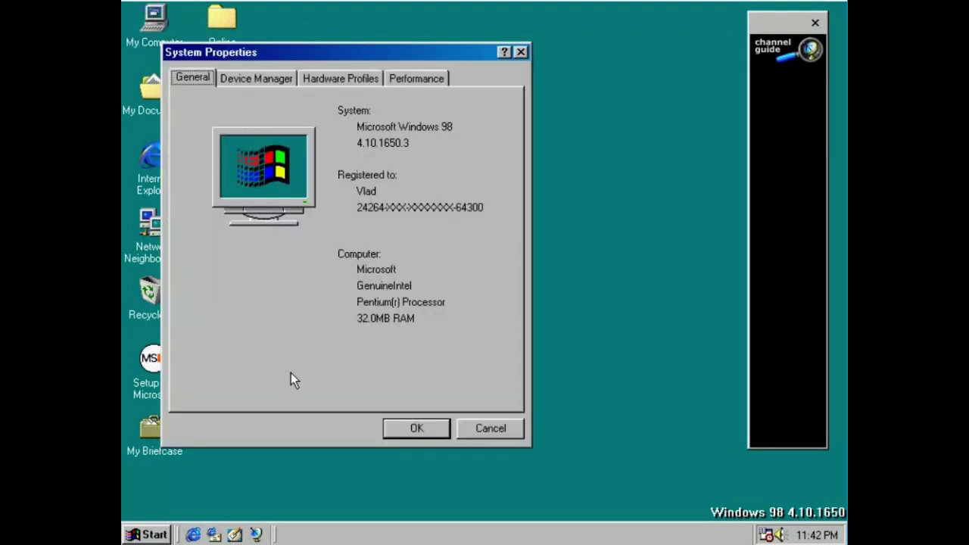
{"action": "left_click", "coordinate": [414, 429]}
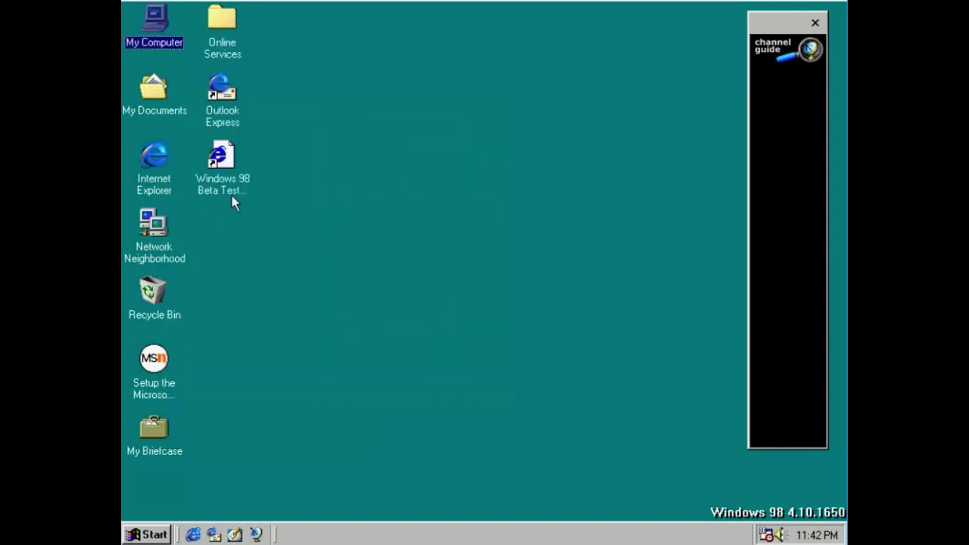
Step: Launch Internet Explorer and Outlook Express from the desktop and dismiss the browser's error message
{"action": "left_click", "coordinate": [146, 177]}
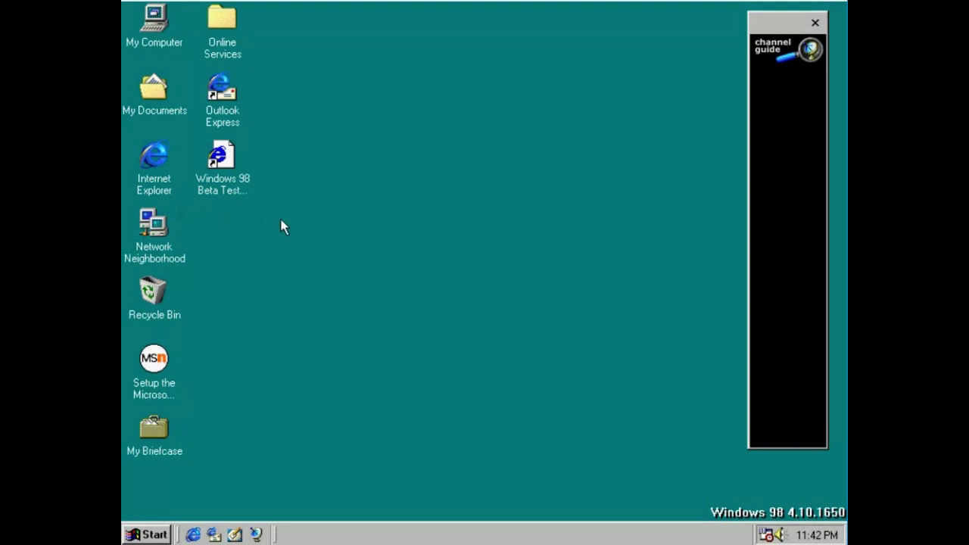
{"action": "left_click", "coordinate": [227, 84]}
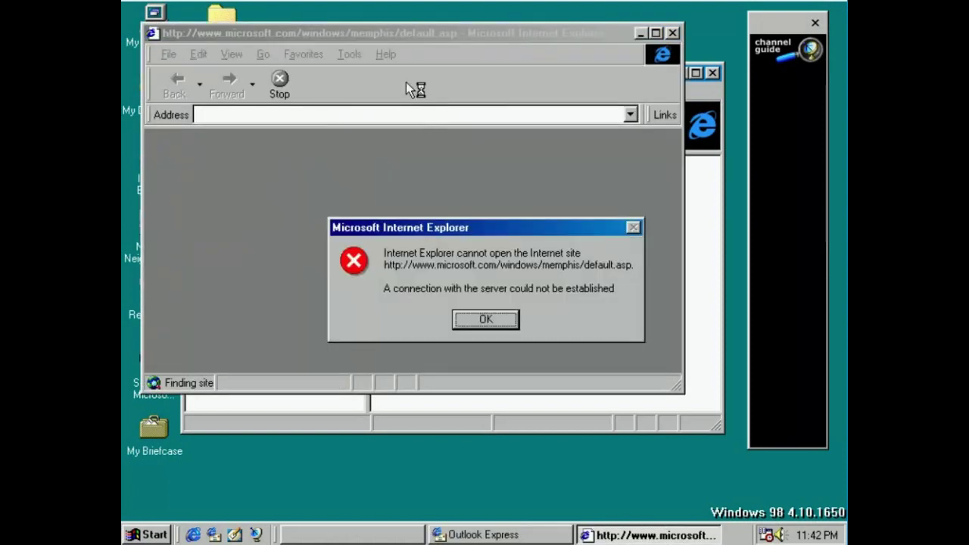
{"action": "left_click", "coordinate": [488, 318]}
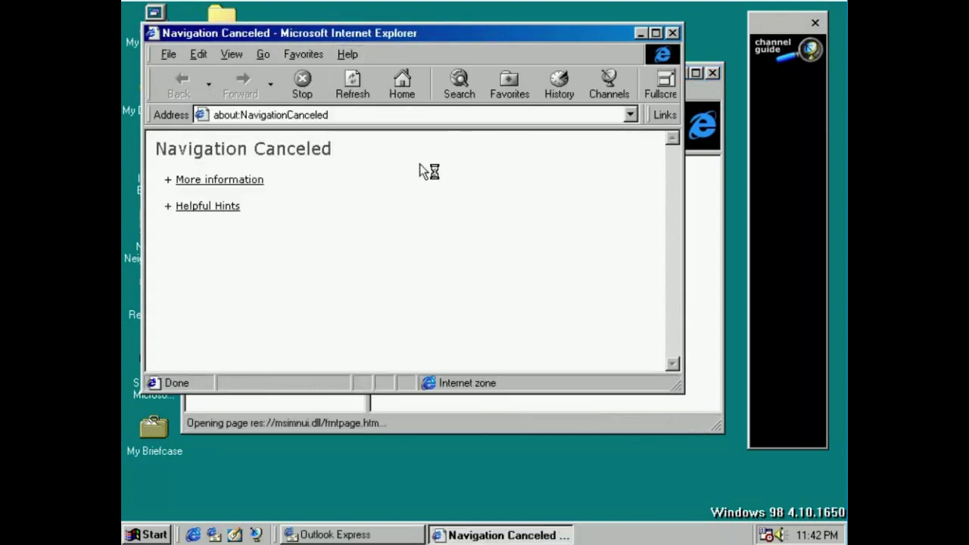
Step: Check the version information of Internet Explorer and close the browser
{"action": "left_click", "coordinate": [349, 54]}
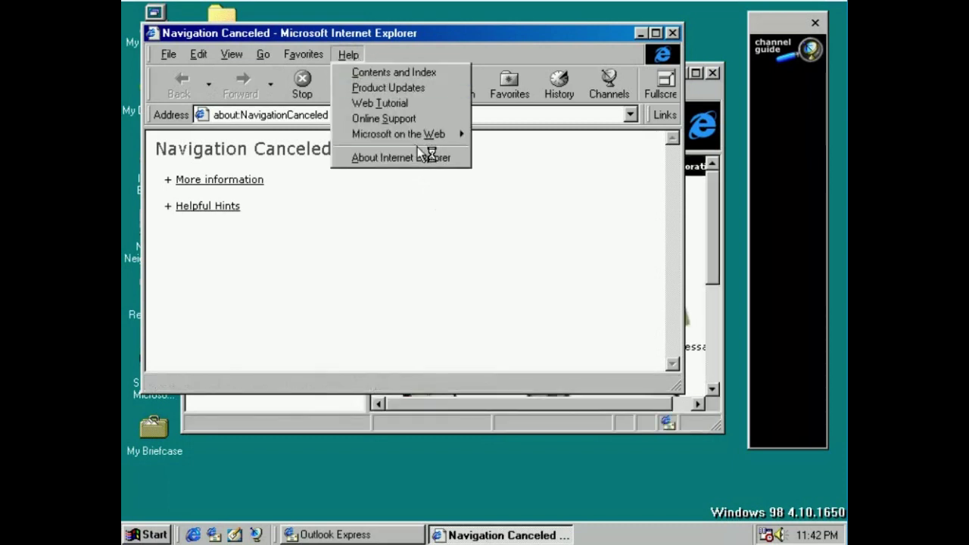
{"action": "left_click", "coordinate": [424, 158]}
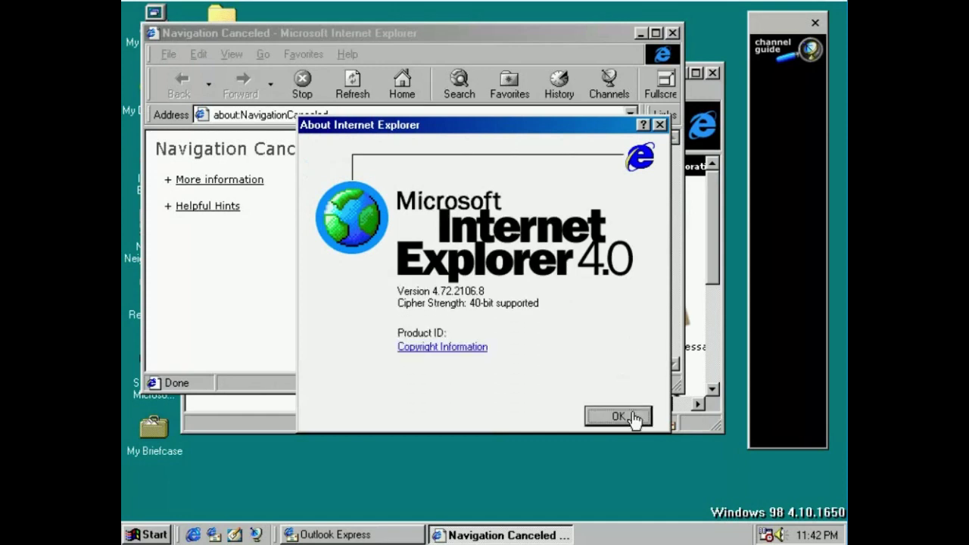
{"action": "left_click", "coordinate": [634, 419]}
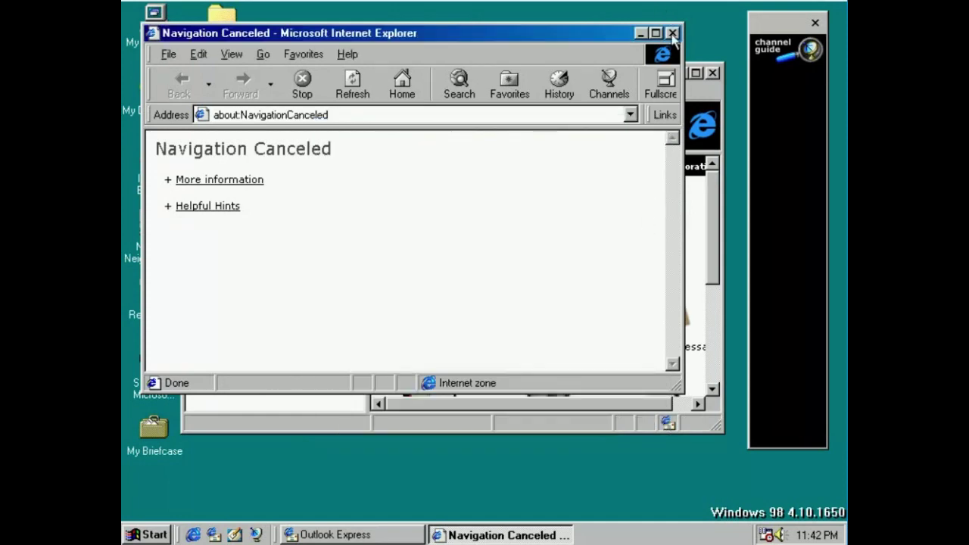
{"action": "left_click", "coordinate": [672, 33]}
Step: Check the version information of Outlook Express and close the mail program
{"action": "left_click", "coordinate": [394, 90]}
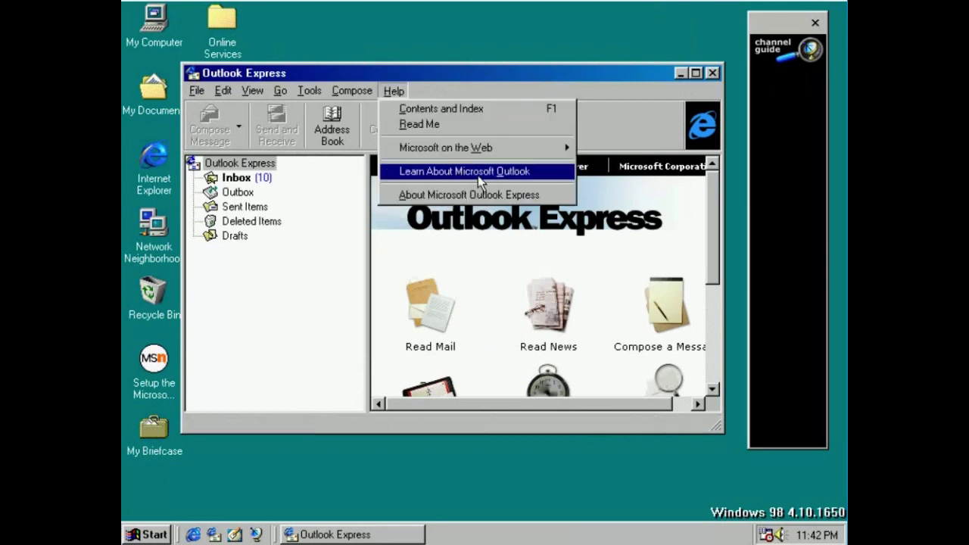
{"action": "left_click", "coordinate": [500, 198]}
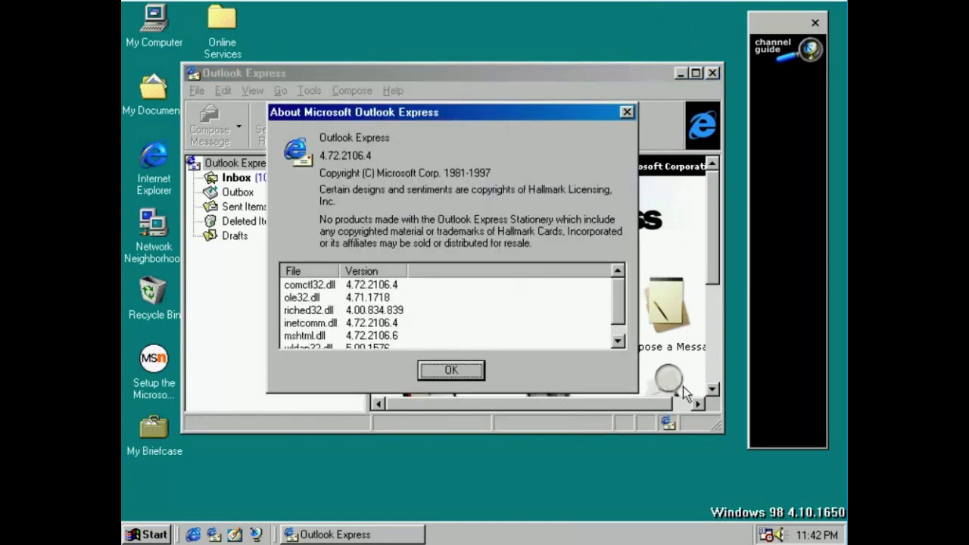
{"action": "left_click", "coordinate": [473, 370]}
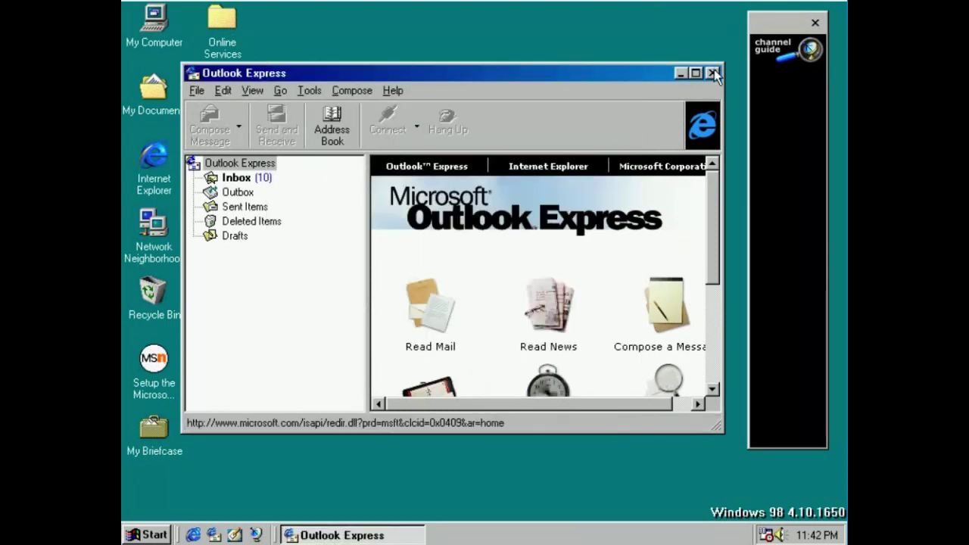
{"action": "left_click", "coordinate": [713, 72]}
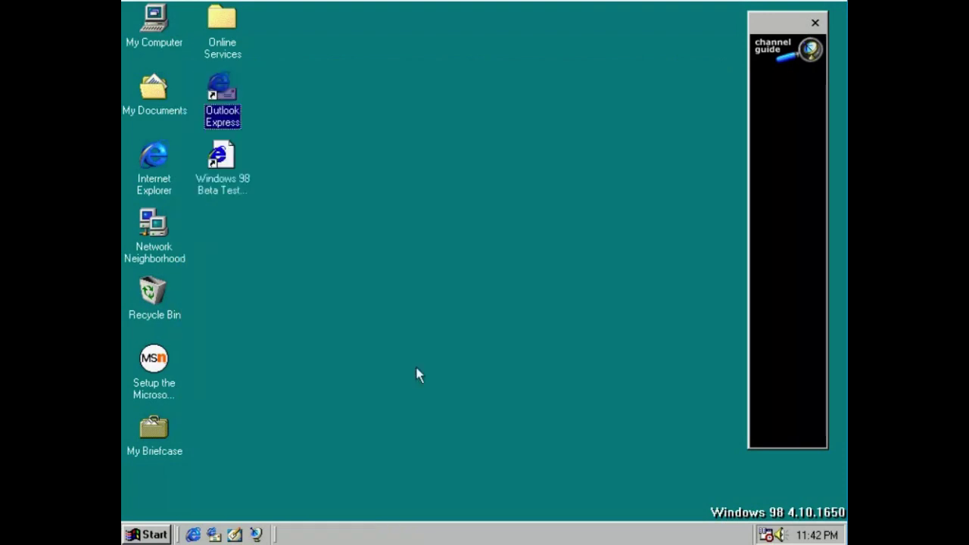
Step: Open the Sounds properties from the Control Panel
{"action": "left_click", "coordinate": [143, 534]}
{"action": "mouse_move", "coordinate": [220, 342]}
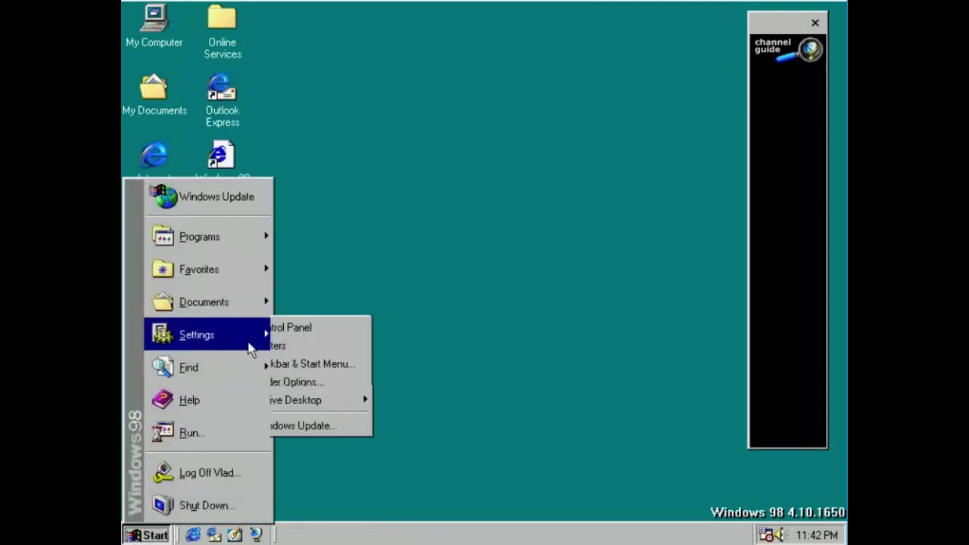
{"action": "left_click", "coordinate": [310, 333]}
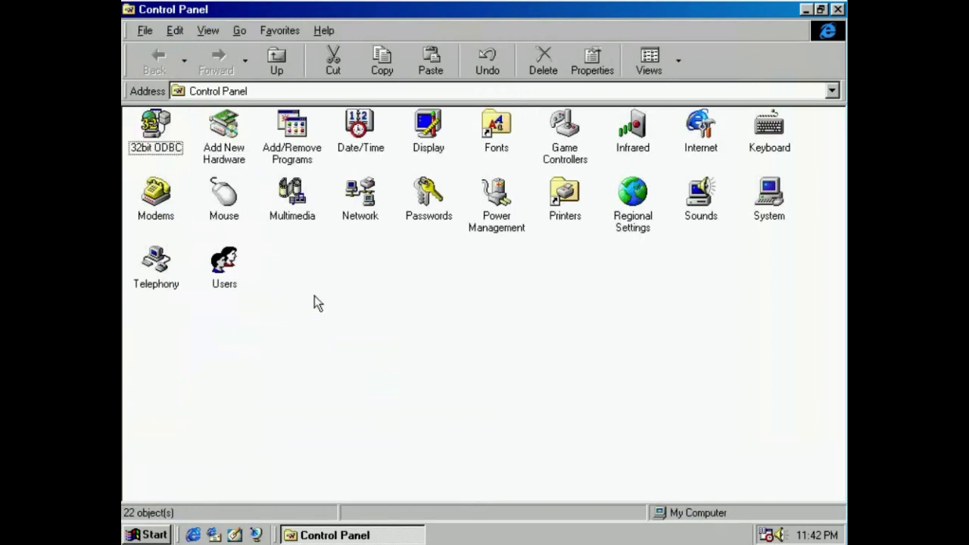
{"action": "double_click", "coordinate": [702, 193]}
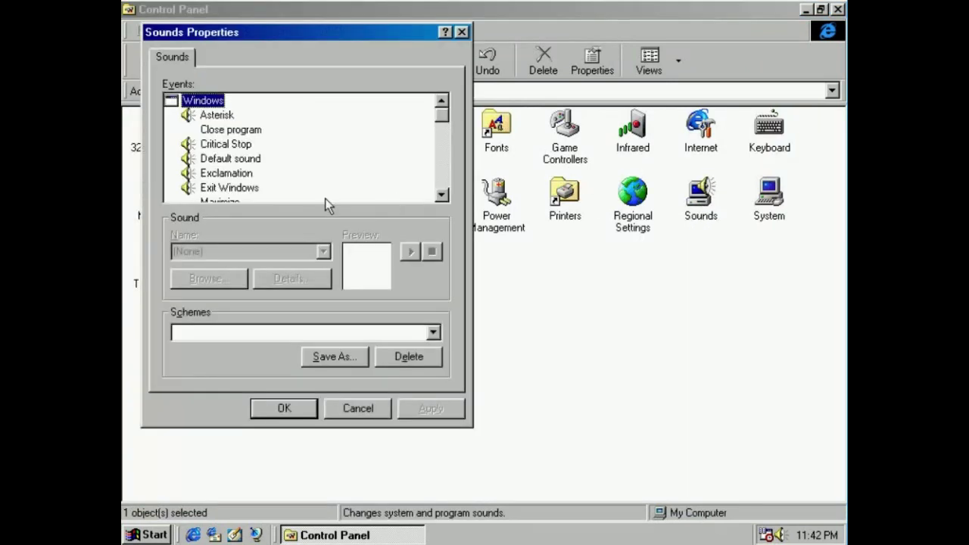
Step: Preview the Tada sound for the Close program event, discarding the change and closing the Control Panel
{"action": "left_click", "coordinate": [250, 130]}
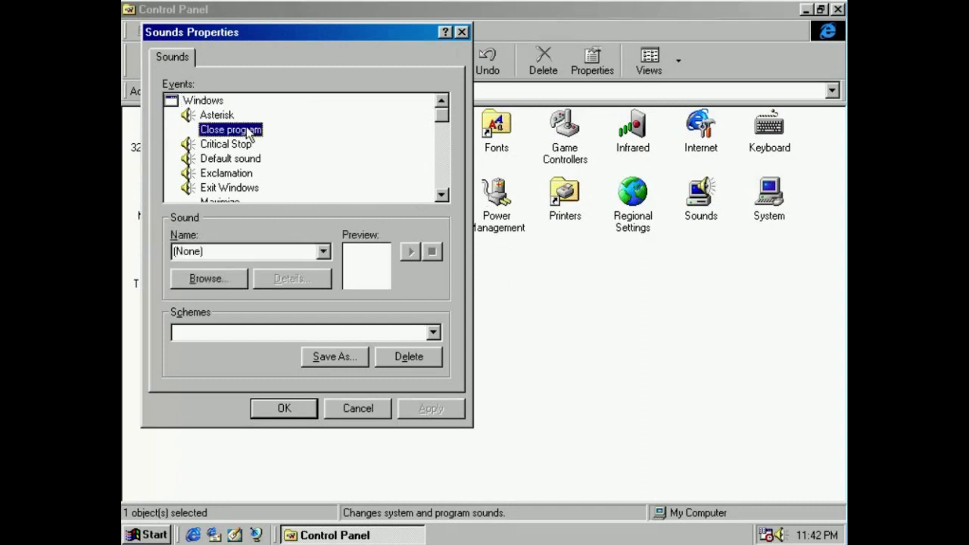
{"action": "left_click", "coordinate": [323, 251]}
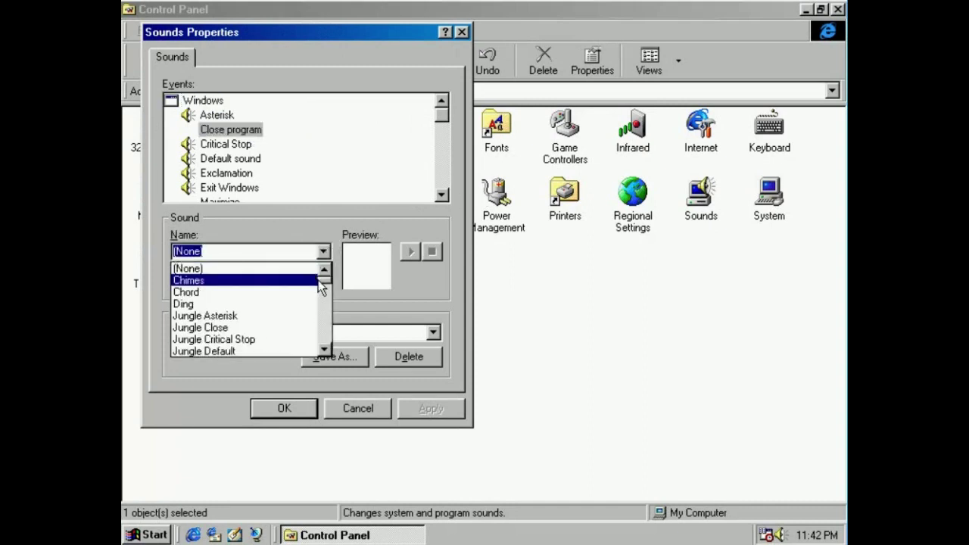
{"action": "left_click", "coordinate": [325, 350]}
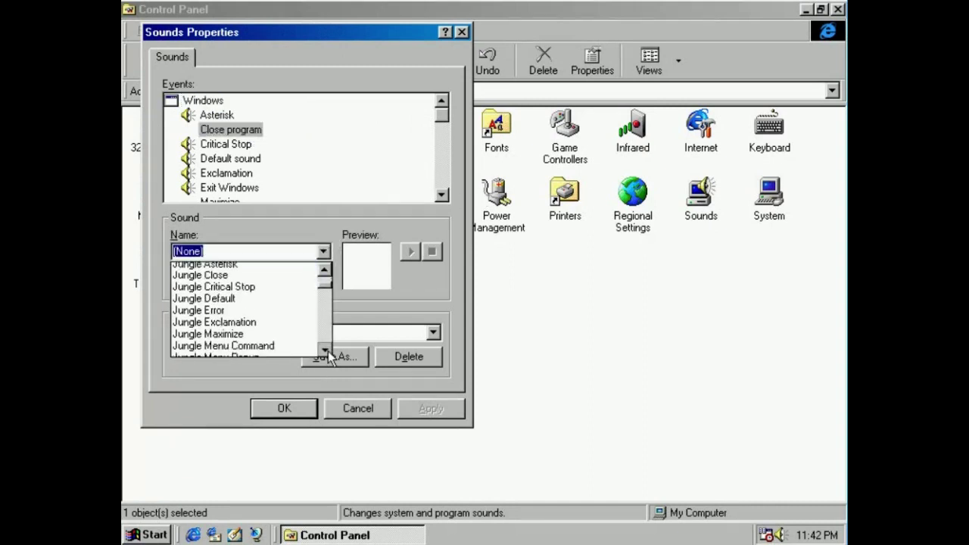
{"action": "left_click_drag", "start_coordinate": [328, 351], "coordinate": [328, 350]}
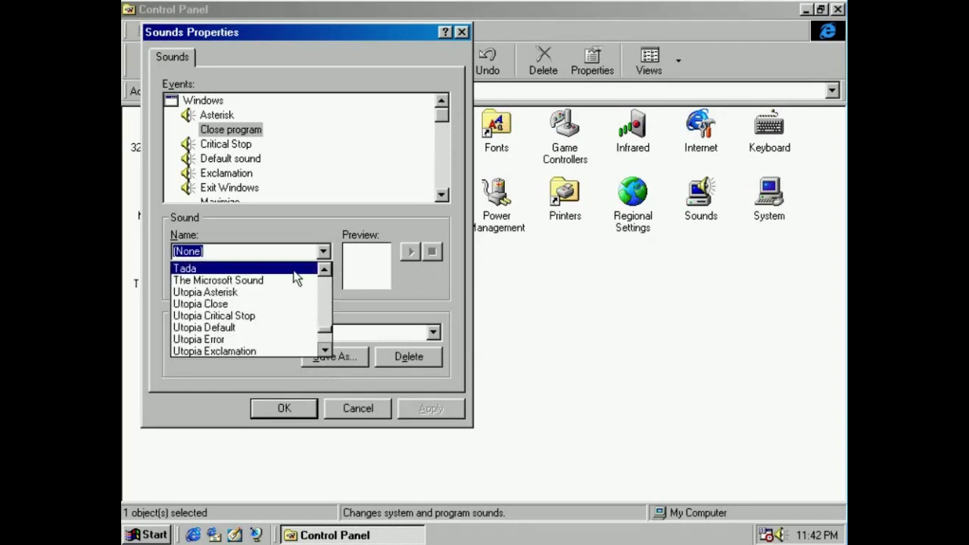
{"action": "left_click", "coordinate": [297, 270]}
{"action": "left_click", "coordinate": [404, 255]}
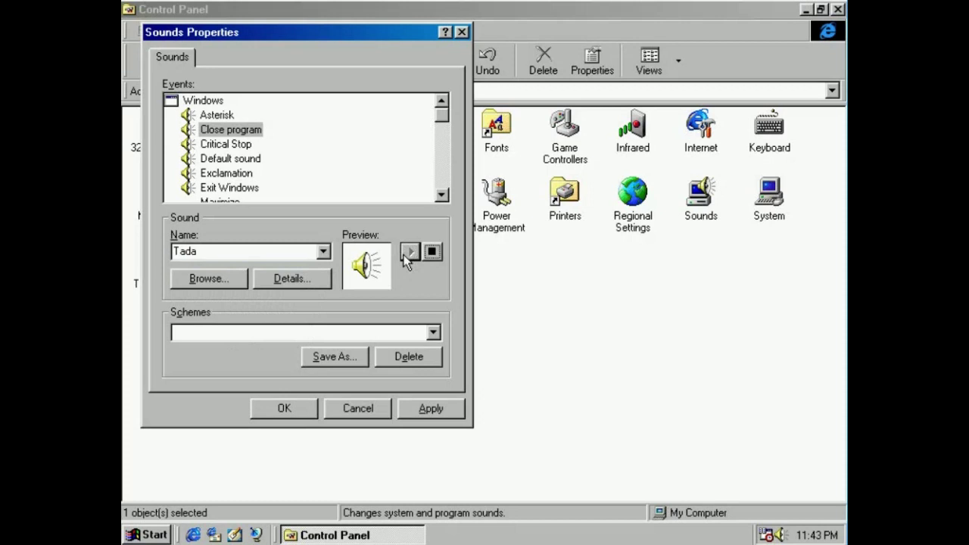
{"action": "left_click", "coordinate": [378, 409]}
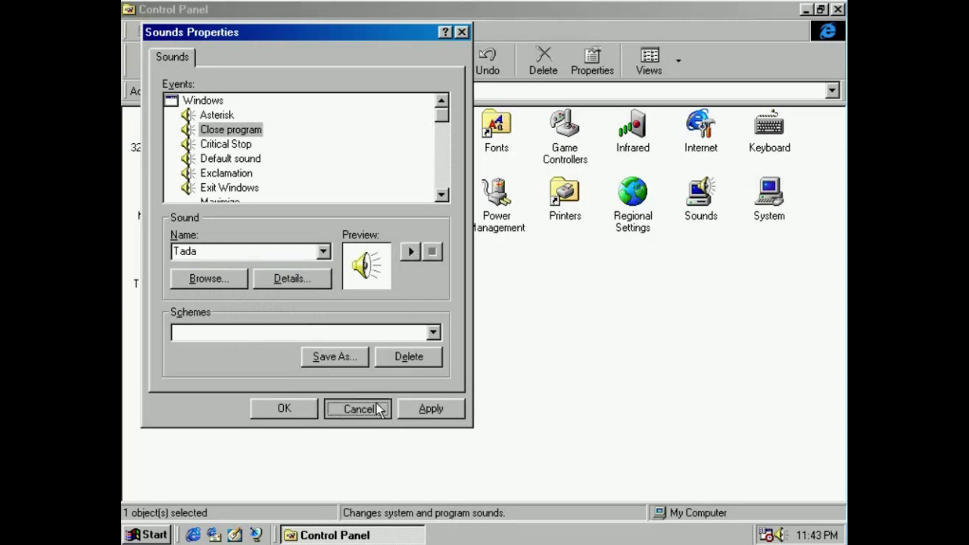
{"action": "left_click", "coordinate": [838, 9]}
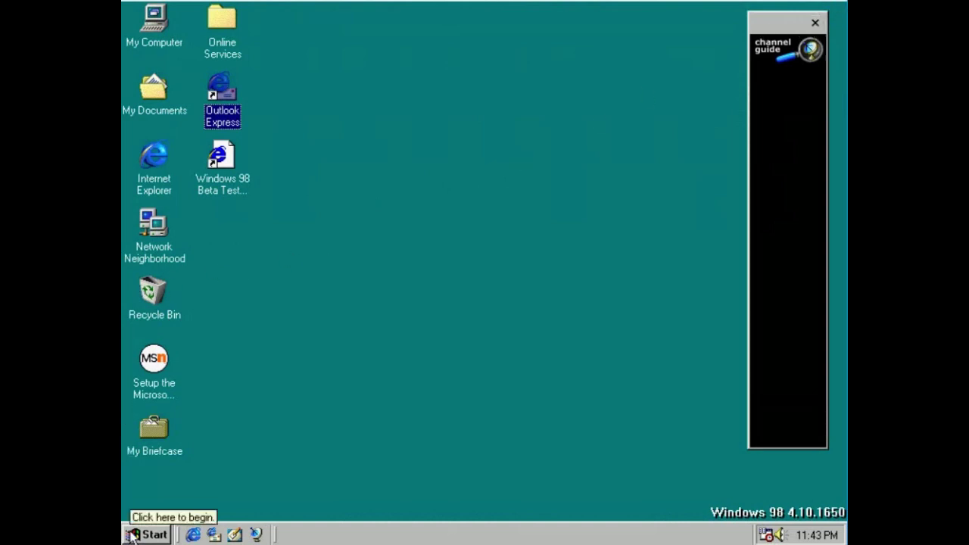
Step: Open My Computer and load the Windows 98 Beta 3 CD-ROM image from the Memphis folder into the virtual drive
{"action": "left_click", "coordinate": [168, 23]}
{"action": "double_click", "coordinate": [169, 23]}
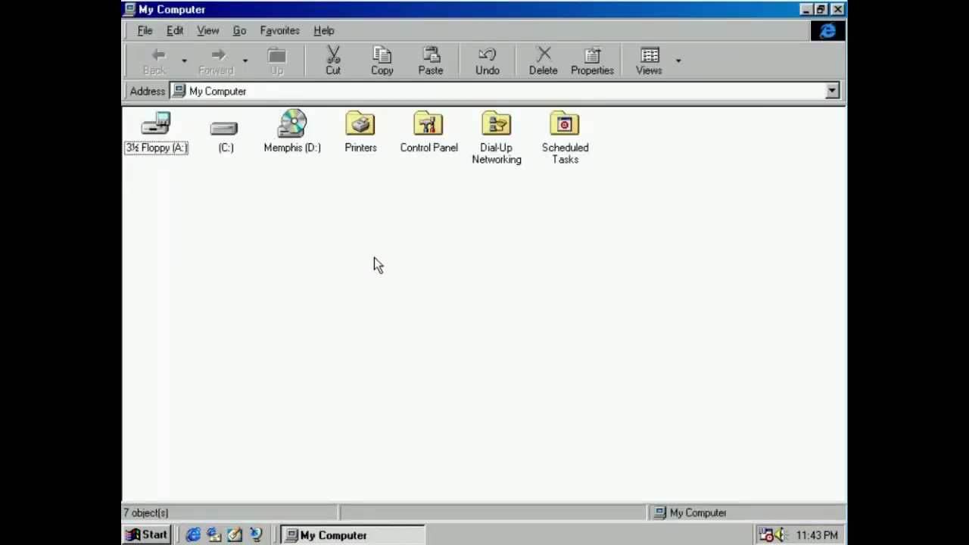
{"action": "key", "text": "End"}
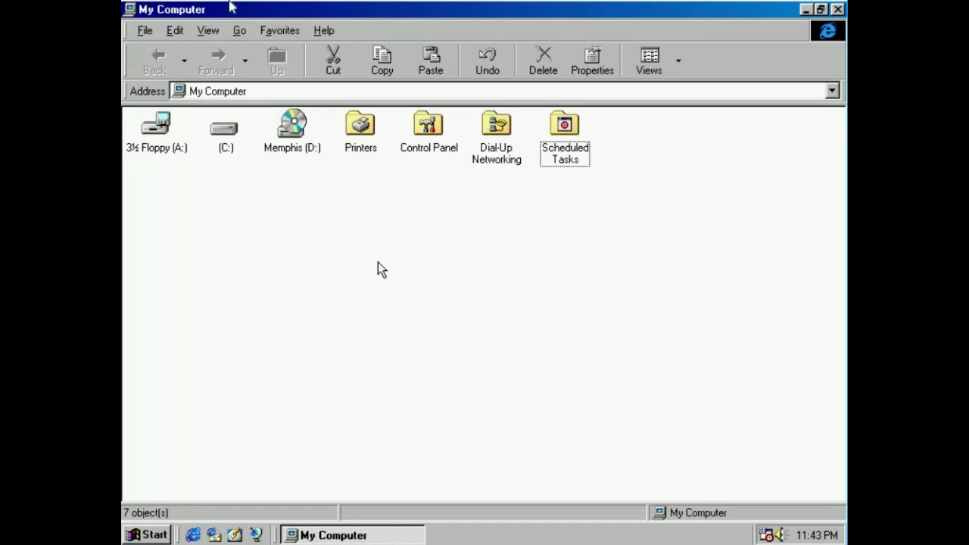
{"action": "left_click", "coordinate": [259, 58]}
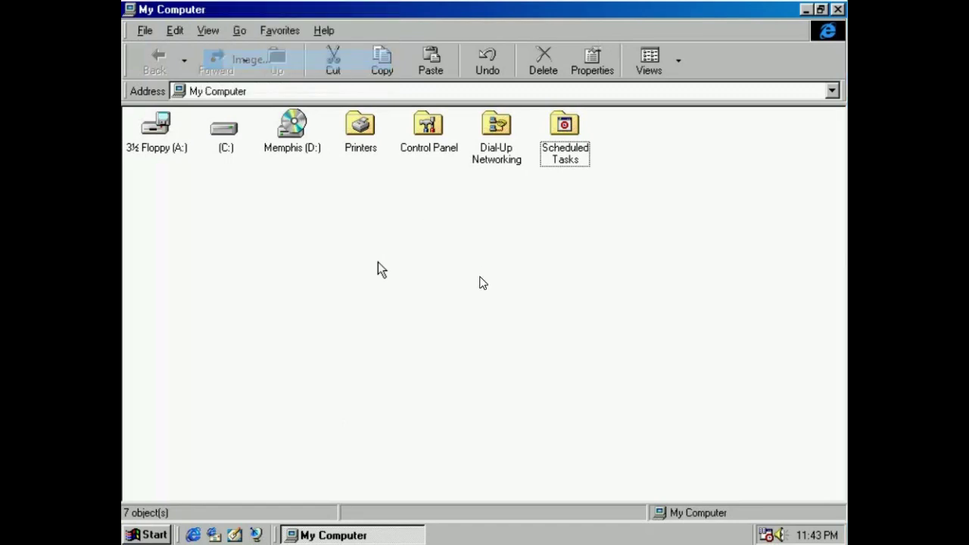
{"action": "scroll", "coordinate": [390, 376], "scroll_direction": "down", "scroll_amount": 1}
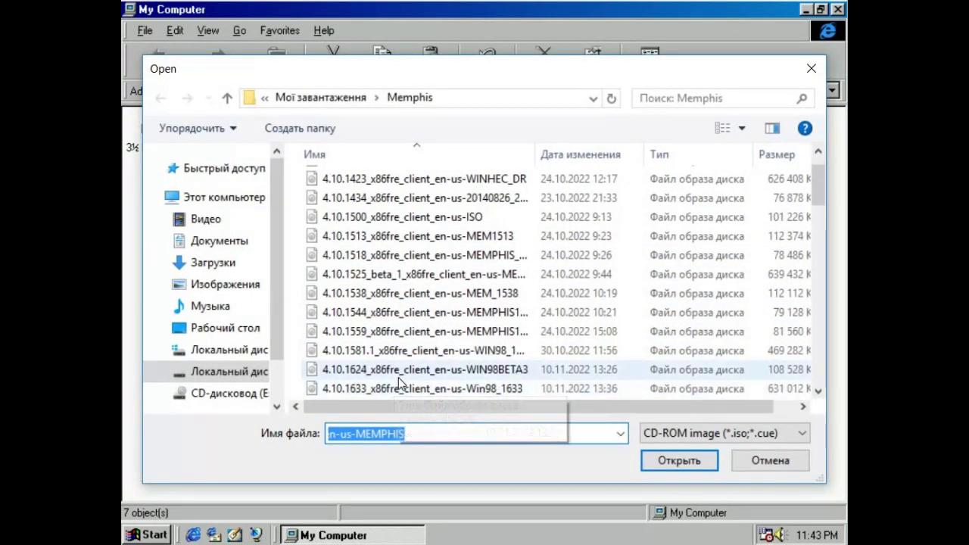
{"action": "scroll", "coordinate": [399, 376], "scroll_direction": "down", "scroll_amount": 1}
{"action": "double_click", "coordinate": [399, 372]}
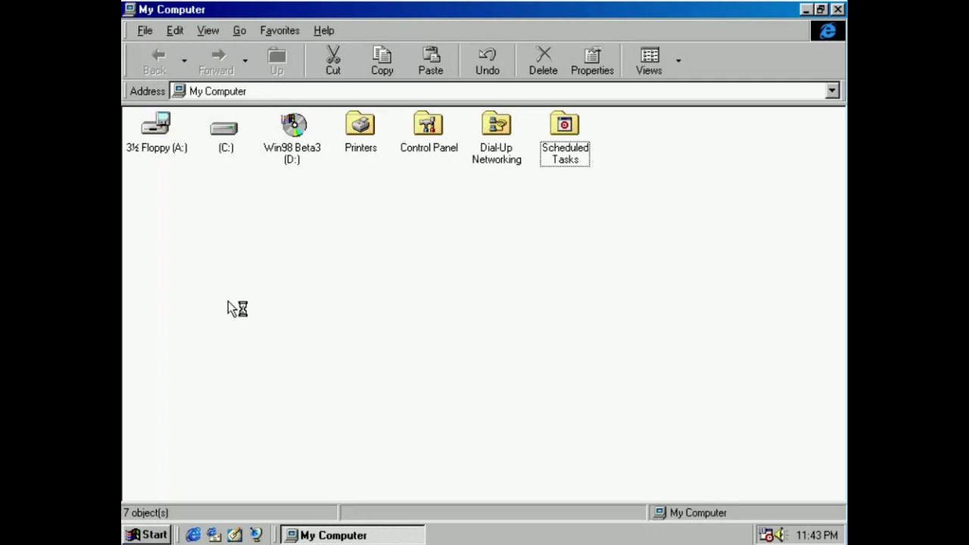
Step: Copy the win98 folder from the Win98 Beta3 disc to the root of drive C and dismiss the copy error
{"action": "right_click", "coordinate": [297, 131]}
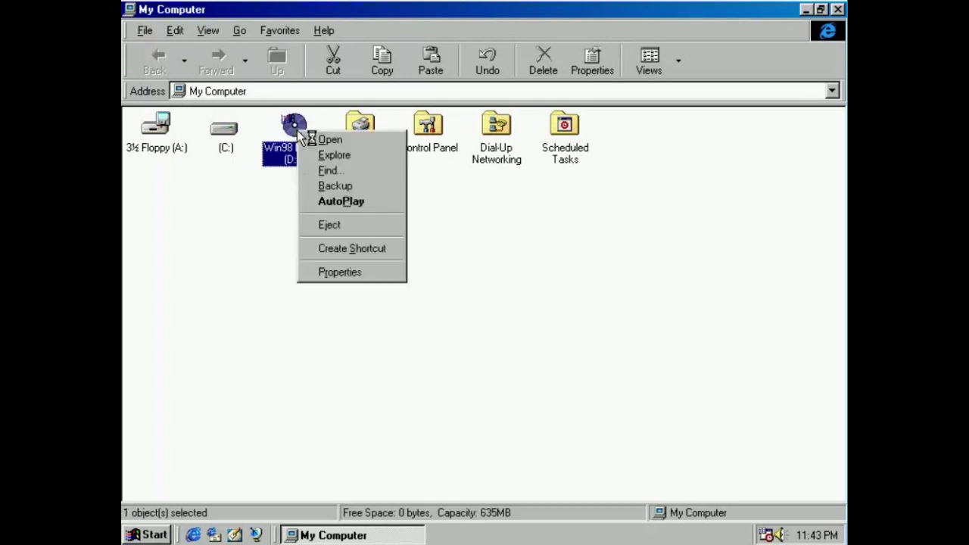
{"action": "left_click", "coordinate": [345, 141]}
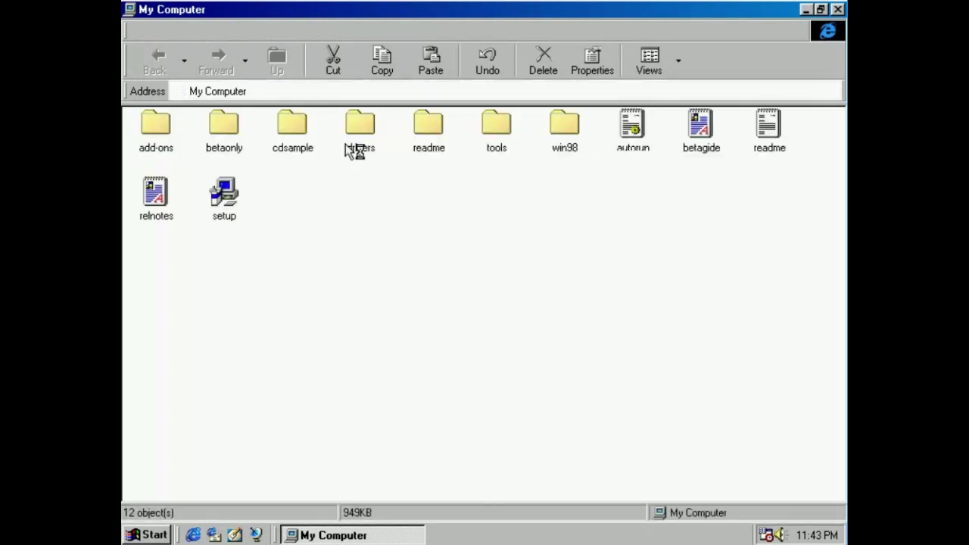
{"action": "right_click", "coordinate": [564, 141]}
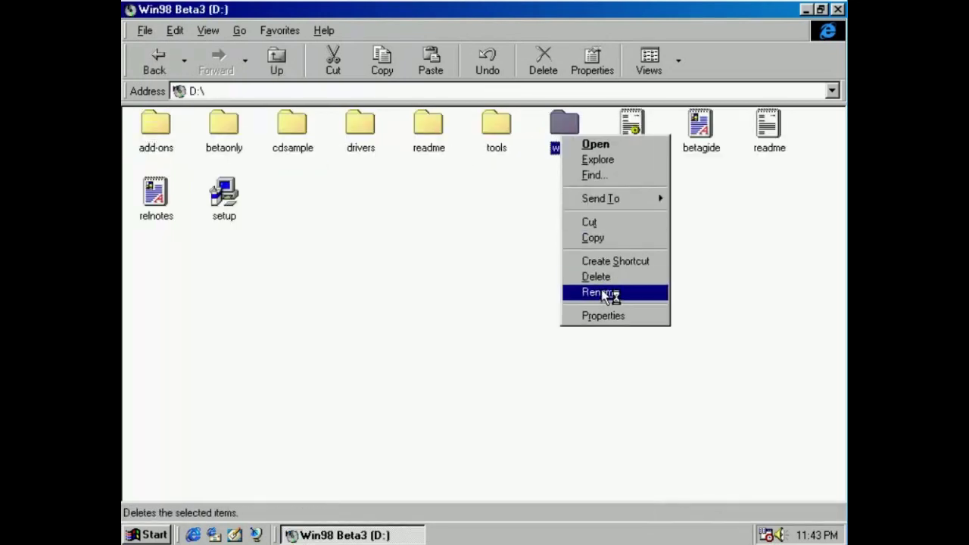
{"action": "left_click", "coordinate": [605, 248]}
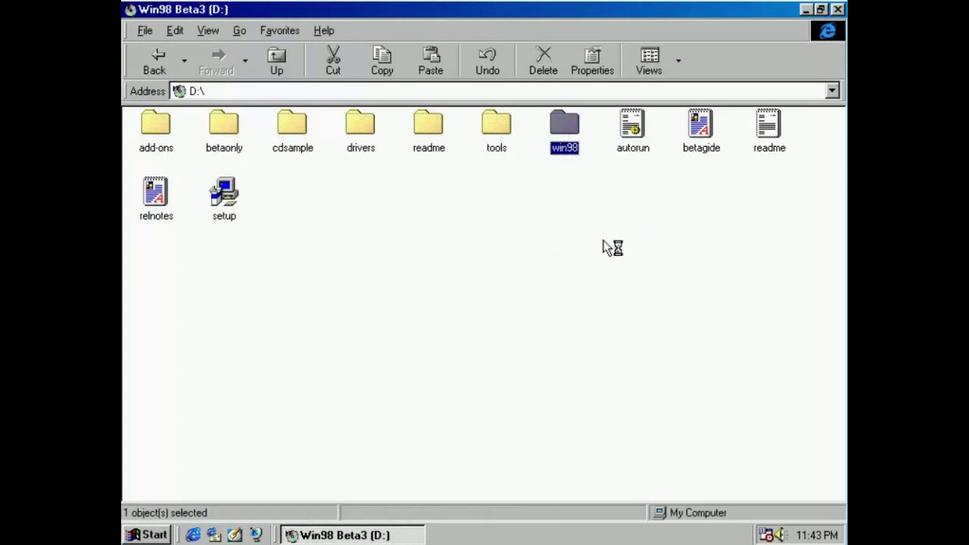
{"action": "left_click", "coordinate": [159, 78]}
{"action": "double_click", "coordinate": [231, 145]}
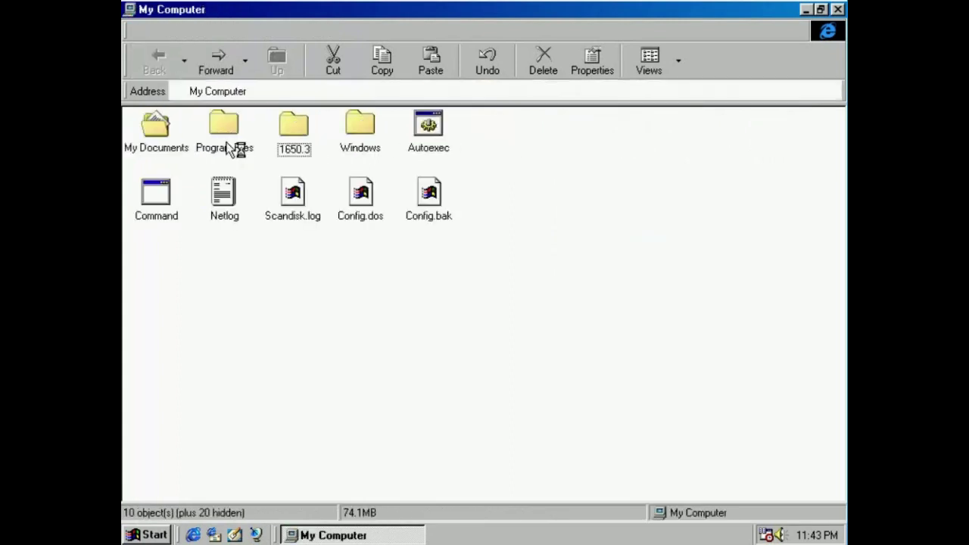
{"action": "right_click", "coordinate": [497, 146]}
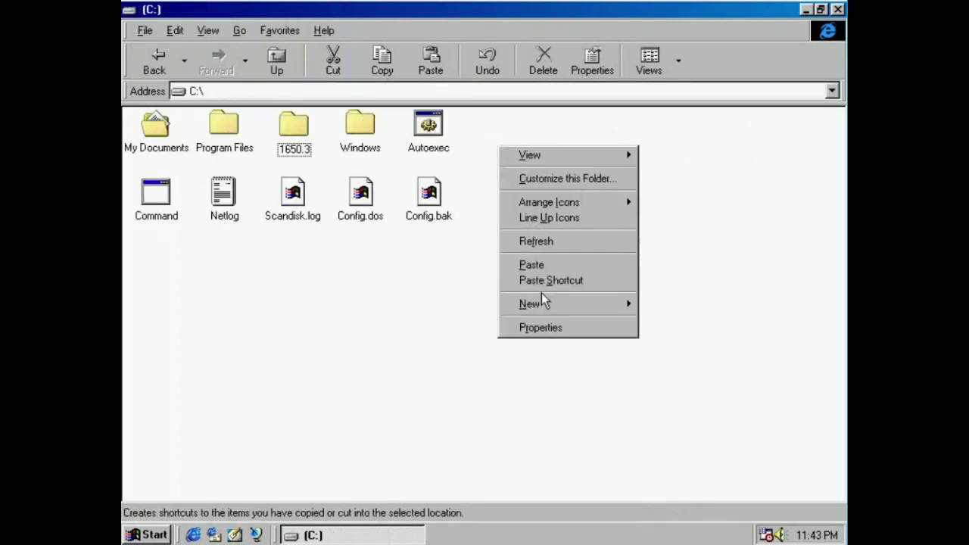
{"action": "left_click", "coordinate": [537, 269]}
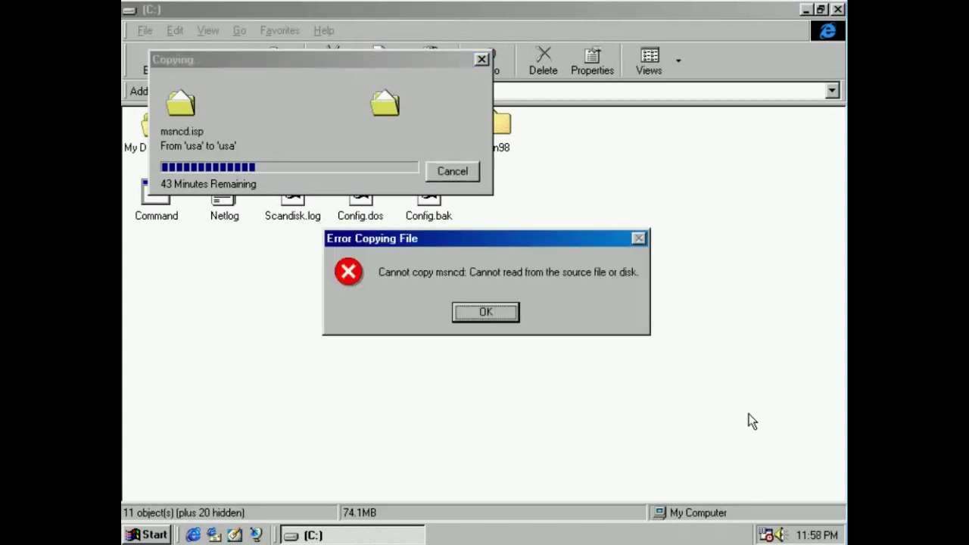
{"action": "key", "text": "Return"}
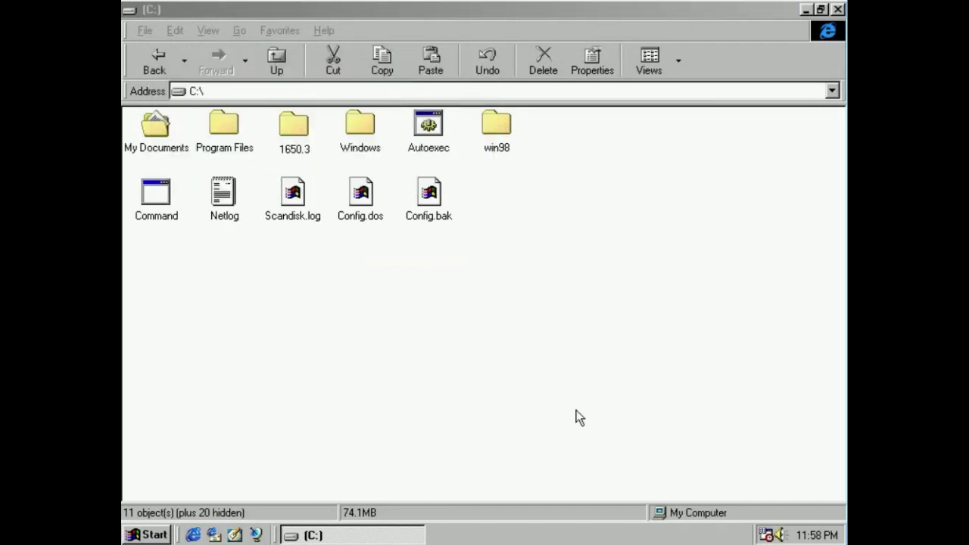
Step: Set the system date to December 9, 1997, and check it on the clock
{"action": "double_click", "coordinate": [816, 535]}
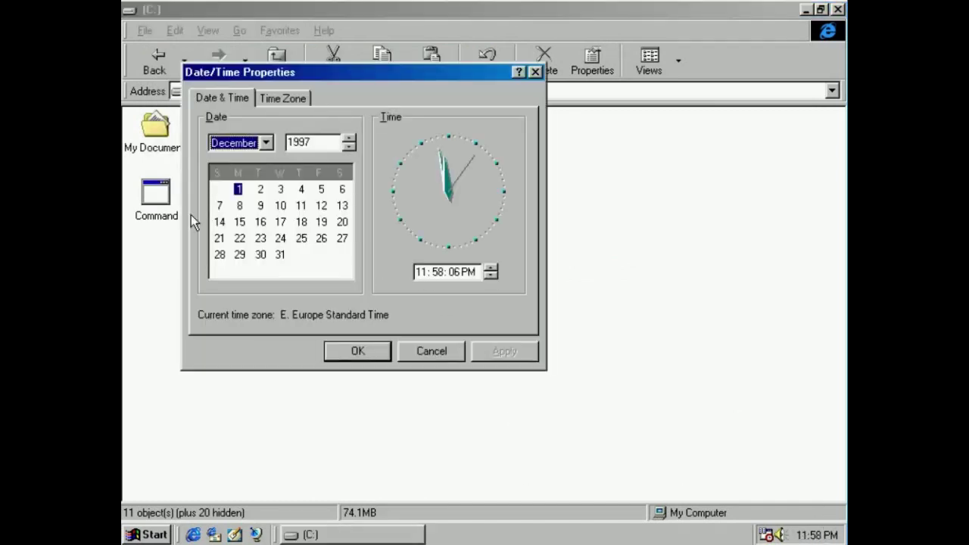
{"action": "left_click", "coordinate": [261, 206]}
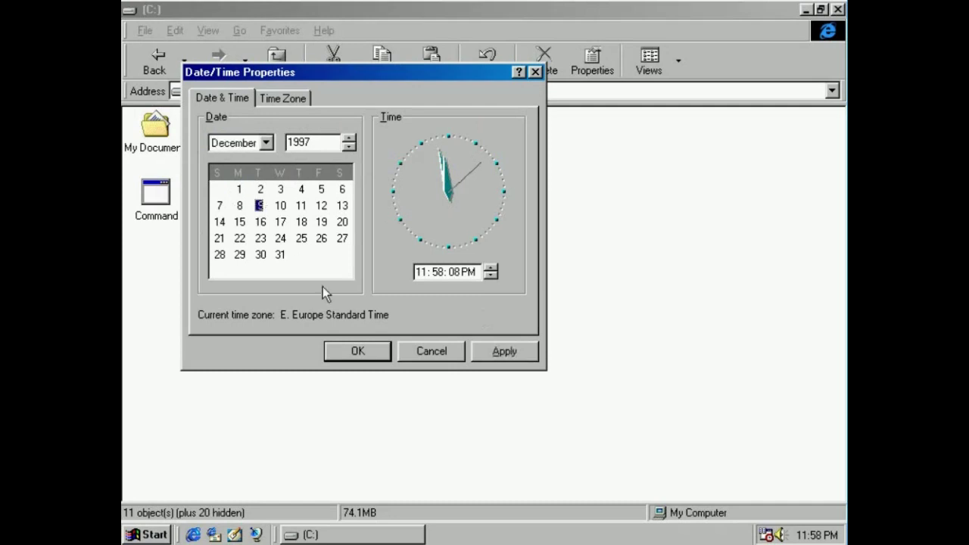
{"action": "left_click", "coordinate": [357, 350]}
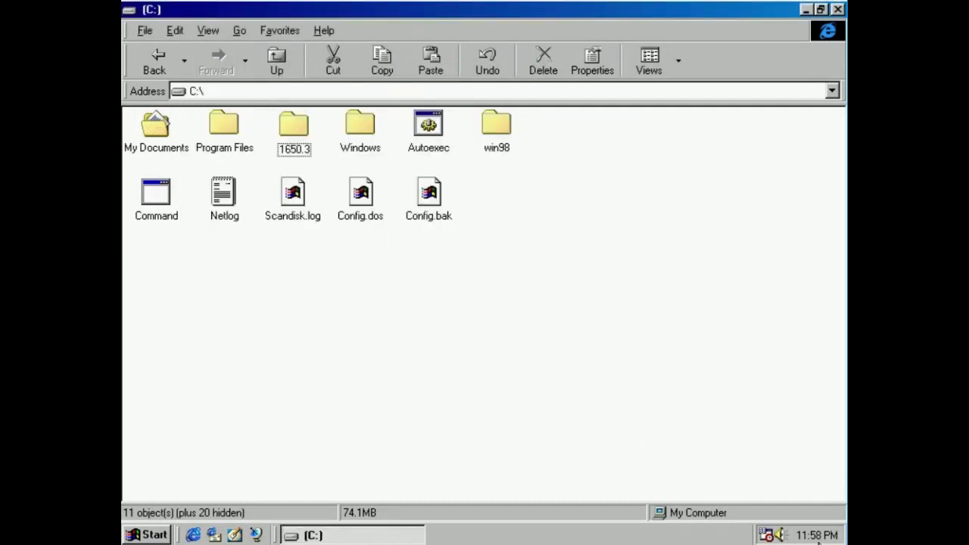
{"action": "mouse_move", "coordinate": [816, 538]}
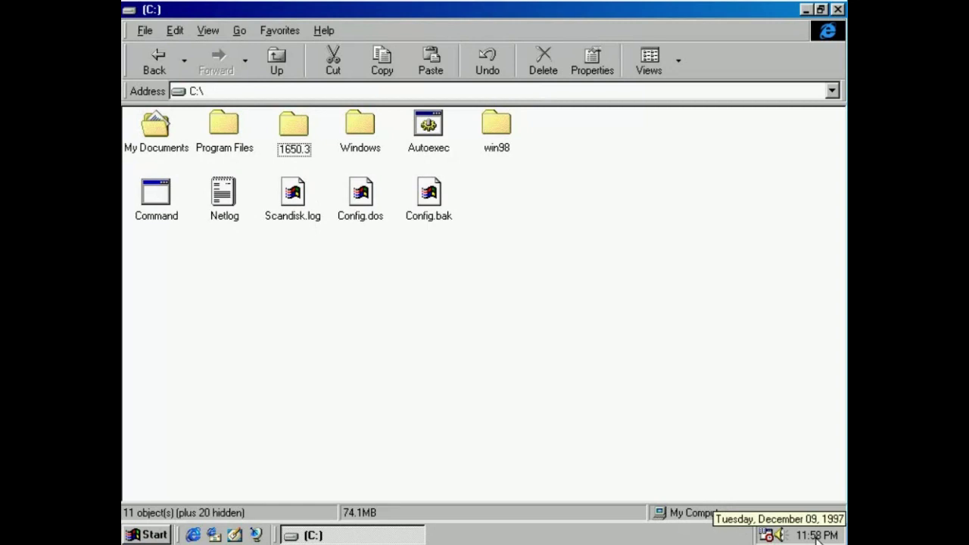
Step: Open the win98 folder on the Win98 Beta3 disc and launch setup from it
{"action": "left_click", "coordinate": [142, 61]}
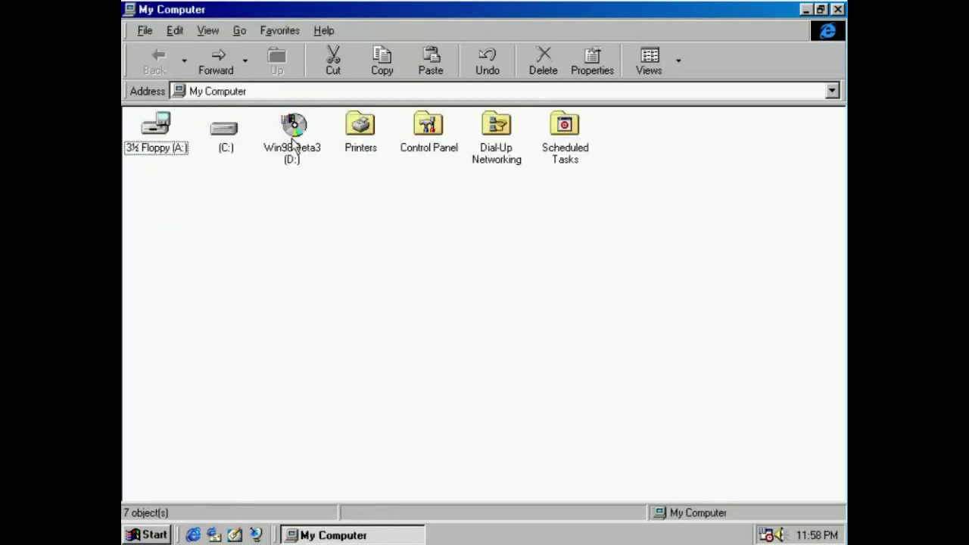
{"action": "left_click", "coordinate": [292, 141]}
{"action": "double_click", "coordinate": [292, 139]}
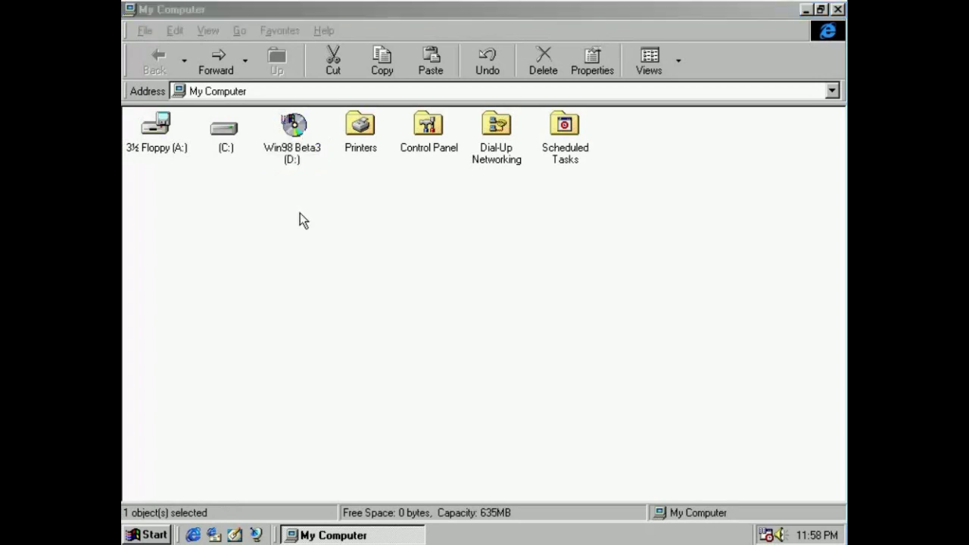
{"action": "right_click", "coordinate": [297, 151]}
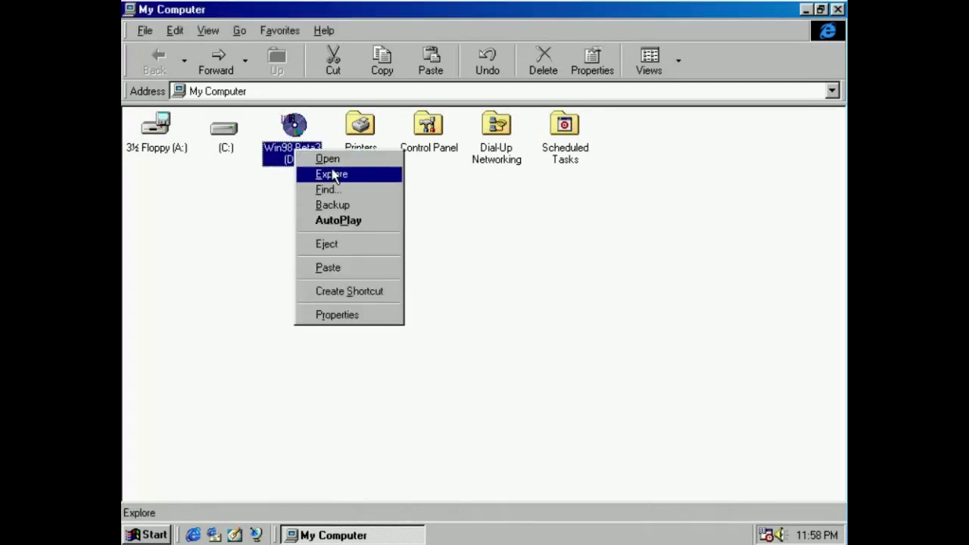
{"action": "left_click", "coordinate": [331, 162]}
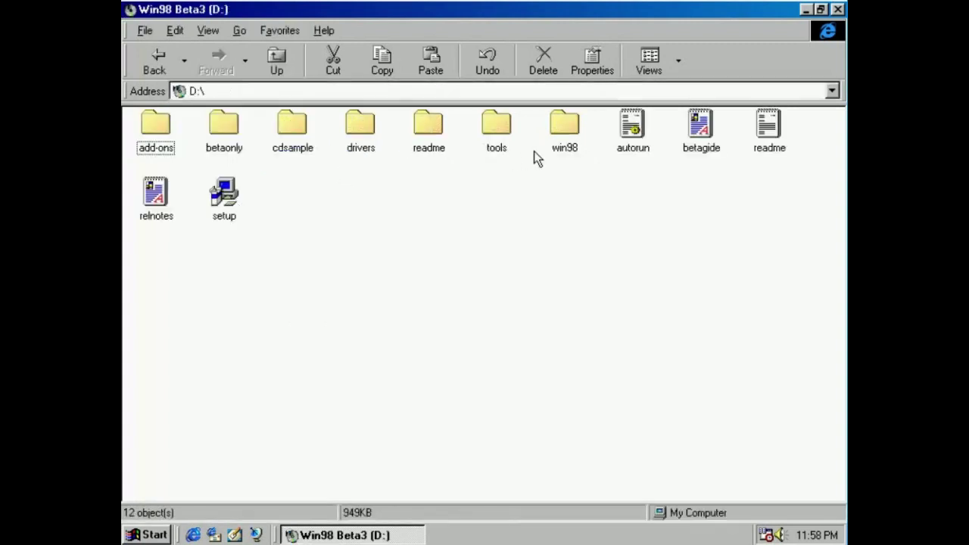
{"action": "double_click", "coordinate": [568, 125]}
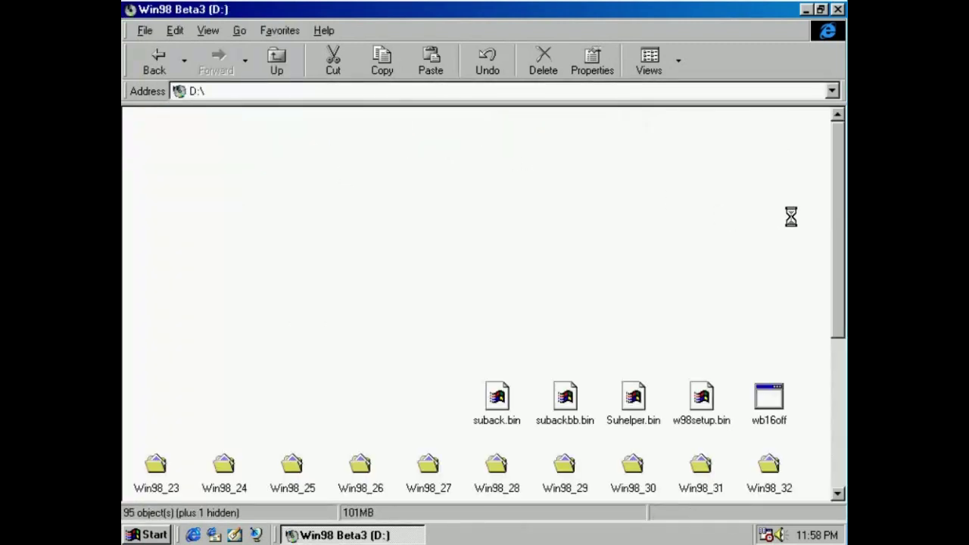
{"action": "left_click", "coordinate": [769, 330]}
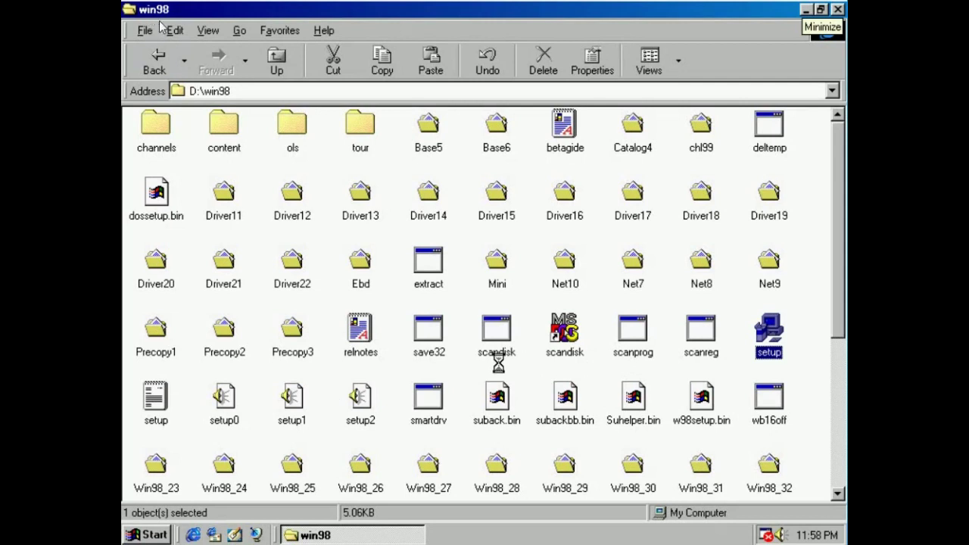
Step: Force the unresponsive Windows 98 Setup to close by ending its tasks
{"action": "key", "text": "ctrl+alt+Delete"}
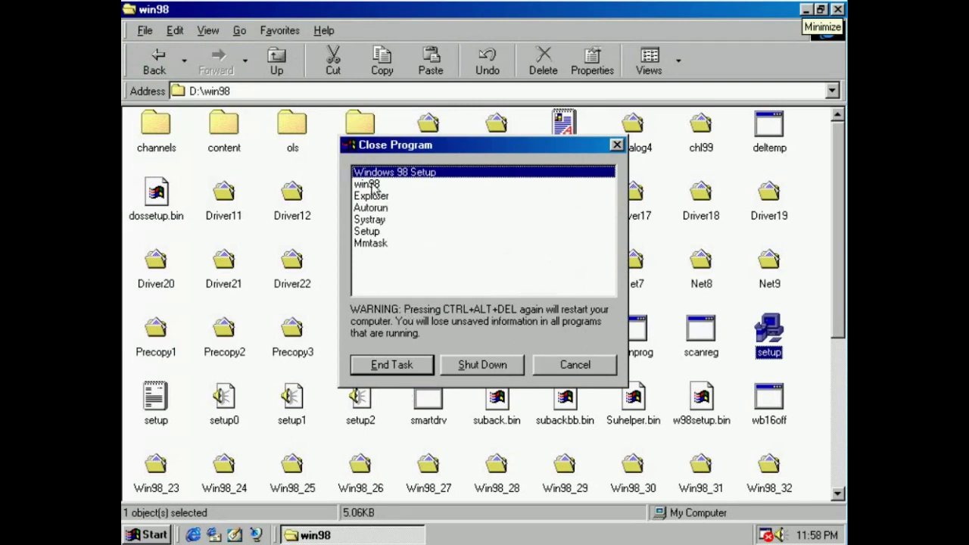
{"action": "left_click", "coordinate": [402, 352]}
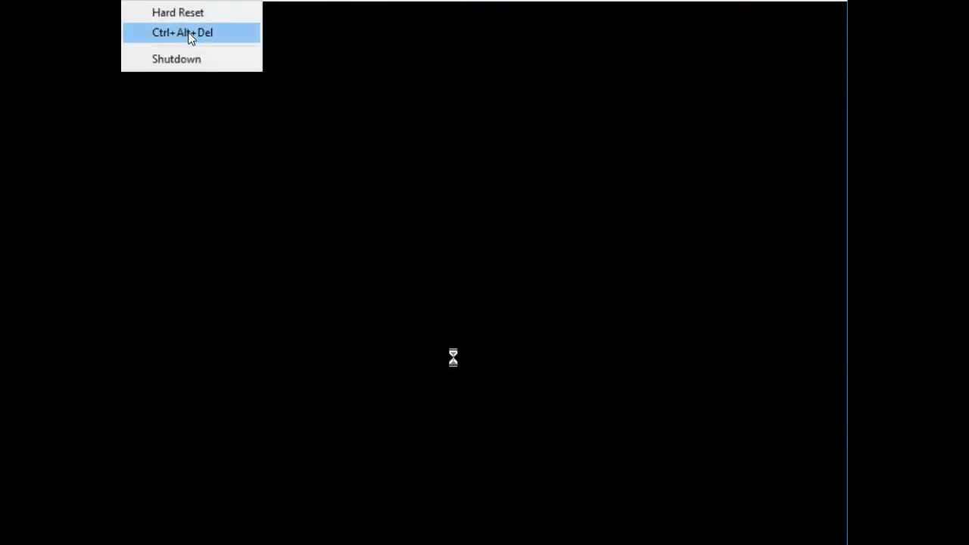
{"action": "left_click", "coordinate": [193, 33]}
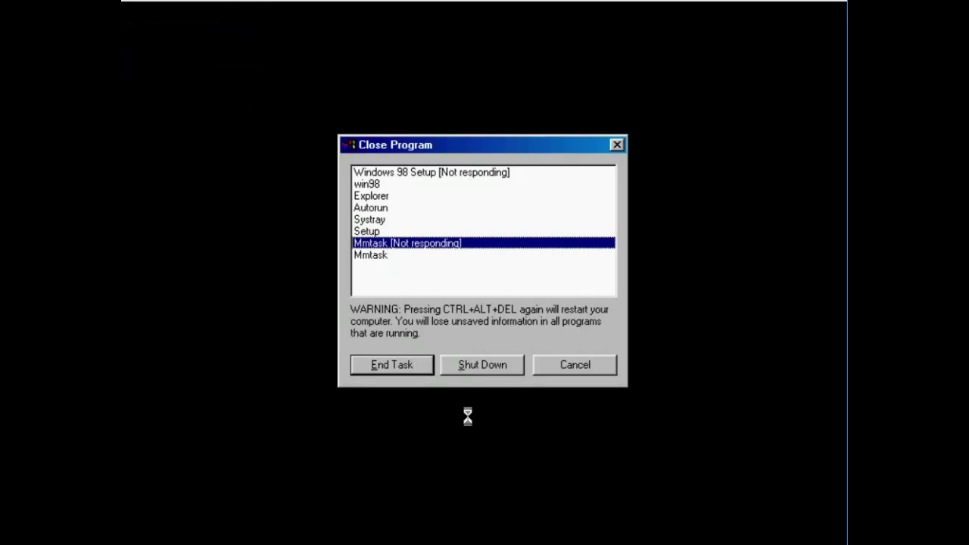
{"action": "left_click", "coordinate": [428, 366]}
{"action": "left_click", "coordinate": [357, 233]}
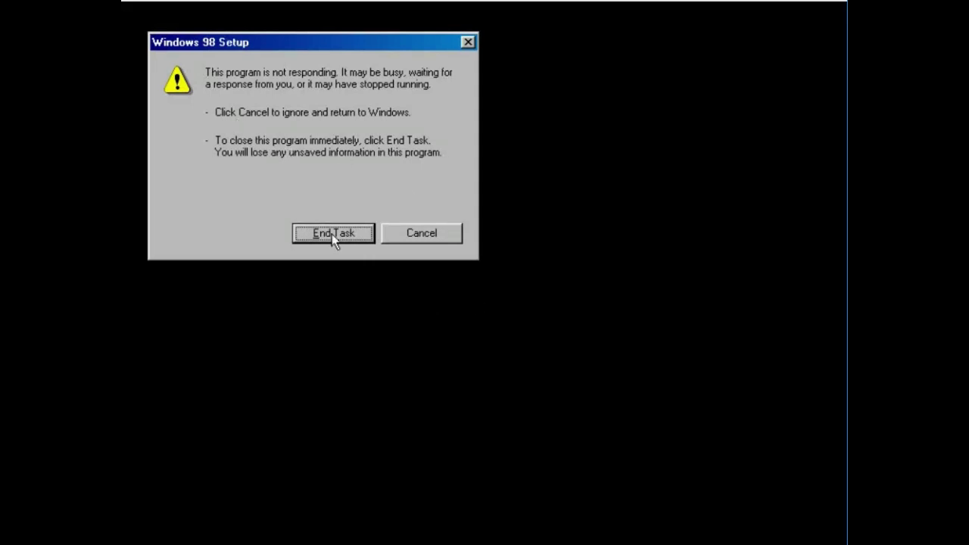
{"action": "left_click", "coordinate": [333, 233]}
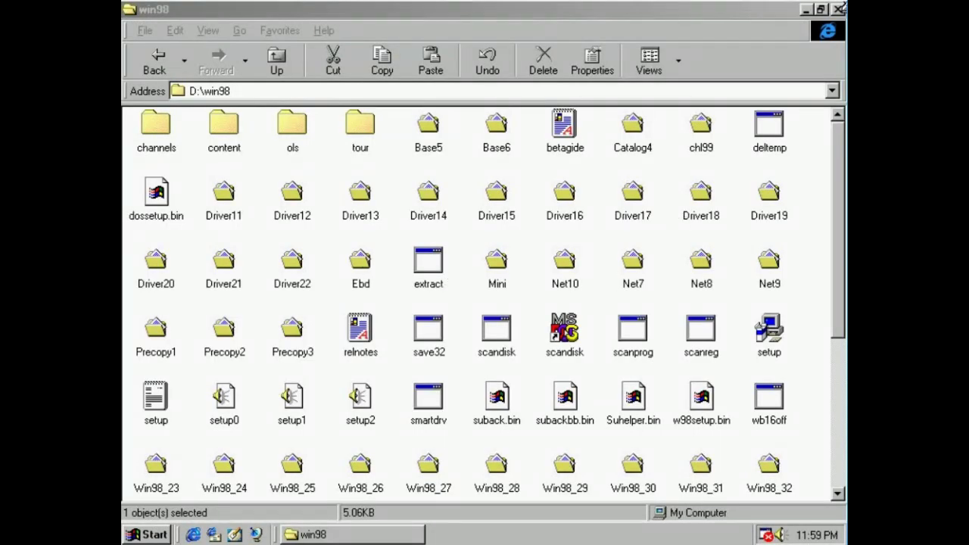
Step: Close the win98 folder window, try to launch setup with the command d:\win98\setup and dismiss the error
{"action": "left_click", "coordinate": [838, 9]}
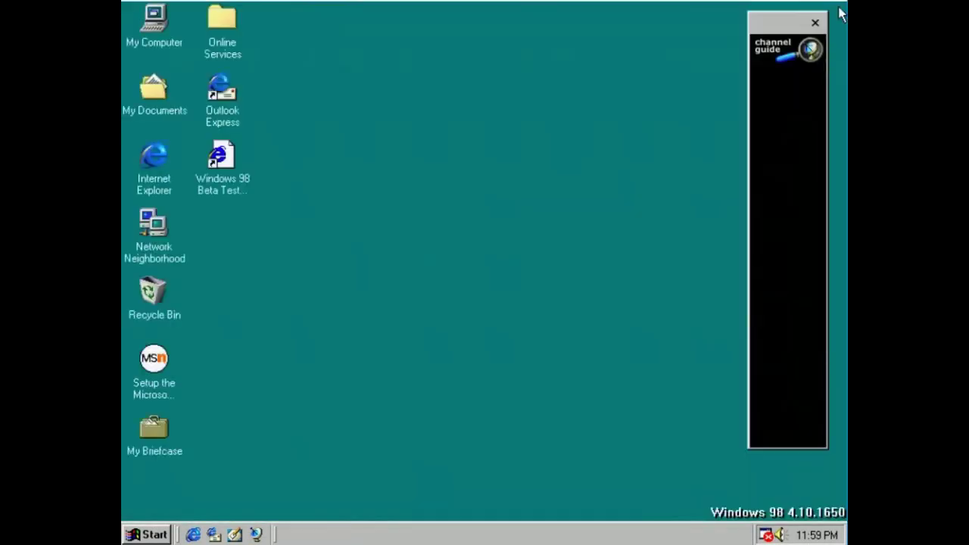
{"action": "left_click", "coordinate": [155, 535]}
{"action": "left_click", "coordinate": [251, 433]}
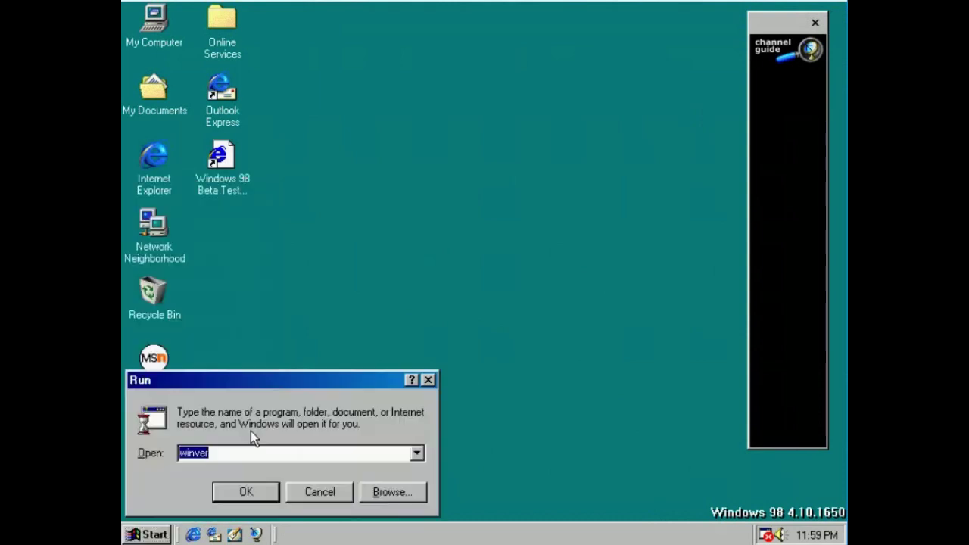
{"action": "type", "text": "d"}
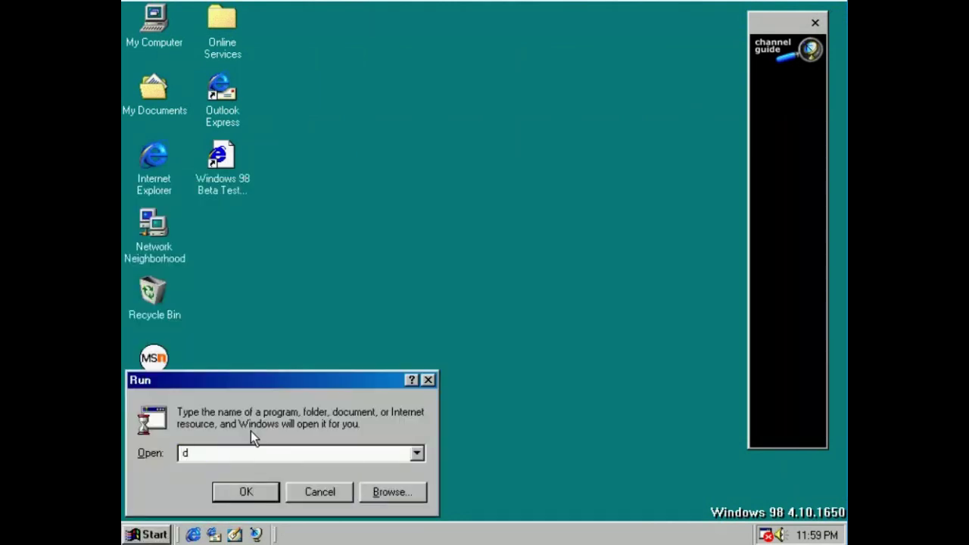
{"action": "type", "text": ":\\win98\\setup"}
{"action": "key", "text": "Return"}
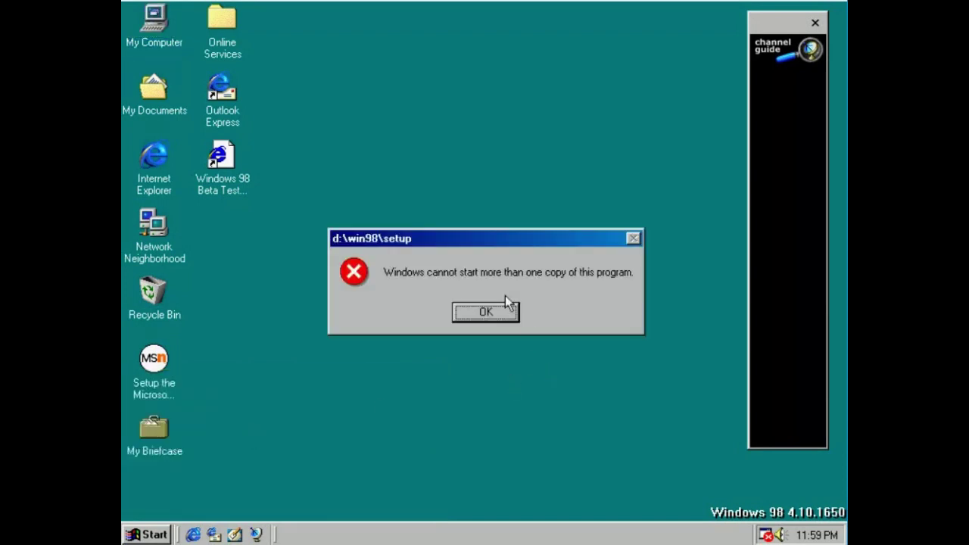
{"action": "left_click", "coordinate": [490, 311]}
{"action": "left_click", "coordinate": [350, 488]}
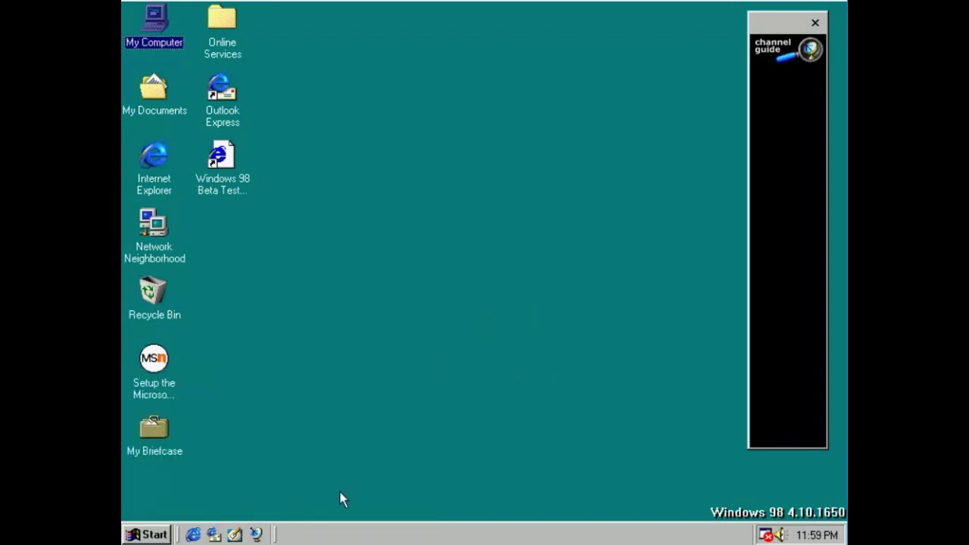
Step: Log off the current Windows 98 user and confirm the log-off
{"action": "left_click", "coordinate": [149, 535]}
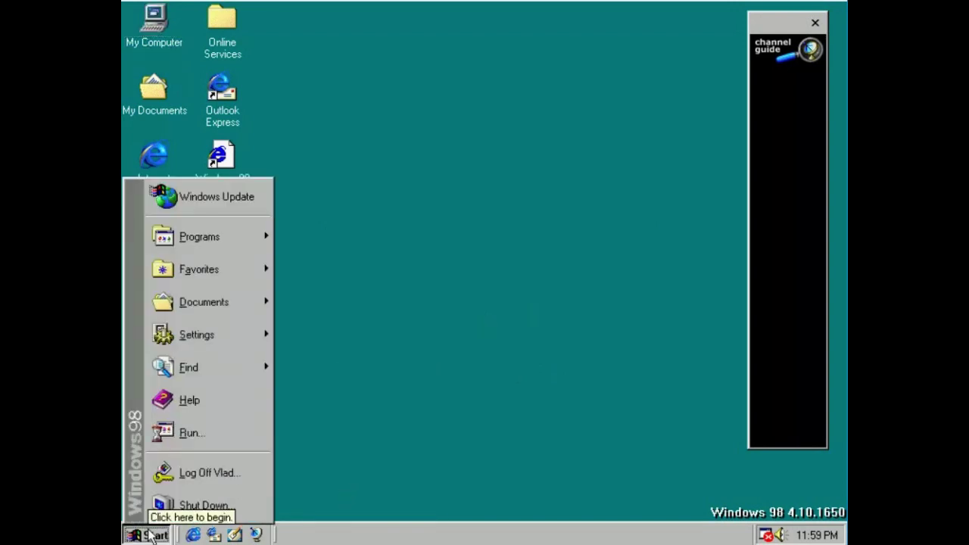
{"action": "left_click", "coordinate": [215, 480]}
{"action": "left_click", "coordinate": [451, 292]}
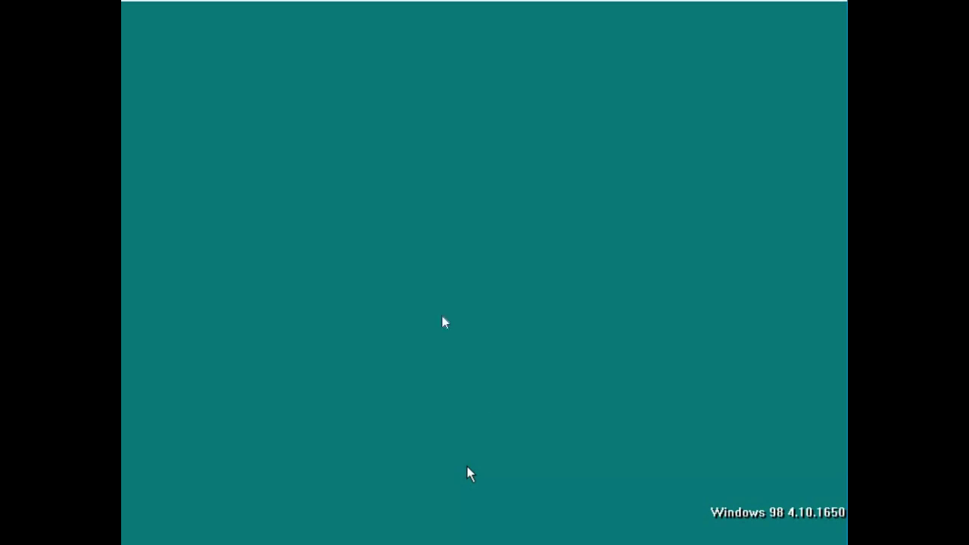
Step: Force the frozen virtual machine to restart, trying the emulator's Ctrl+Alt+Del command repeatedly and finishing with a Hard Reset
{"action": "right_click", "coordinate": [184, 33]}
{"action": "left_click", "coordinate": [186, 33]}
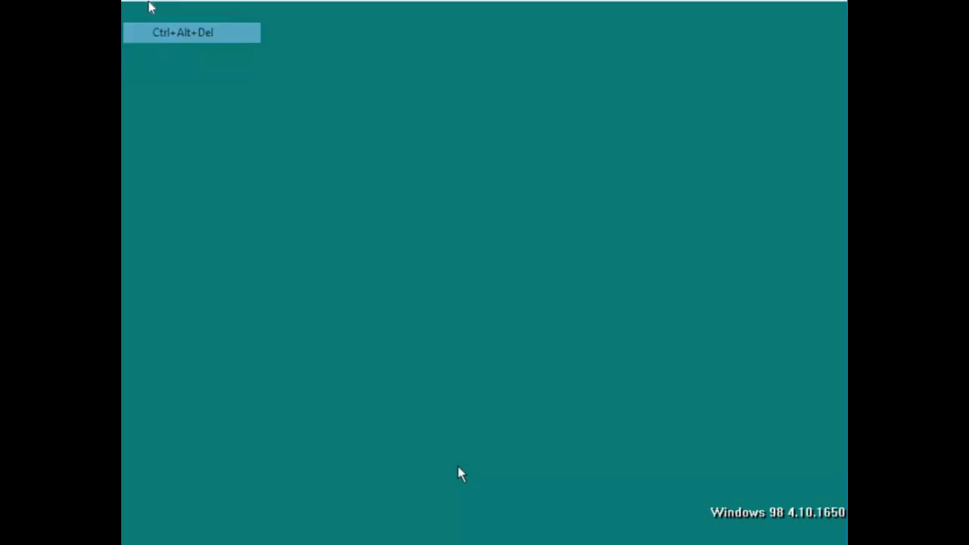
{"action": "right_click", "coordinate": [182, 34]}
{"action": "left_click", "coordinate": [182, 34]}
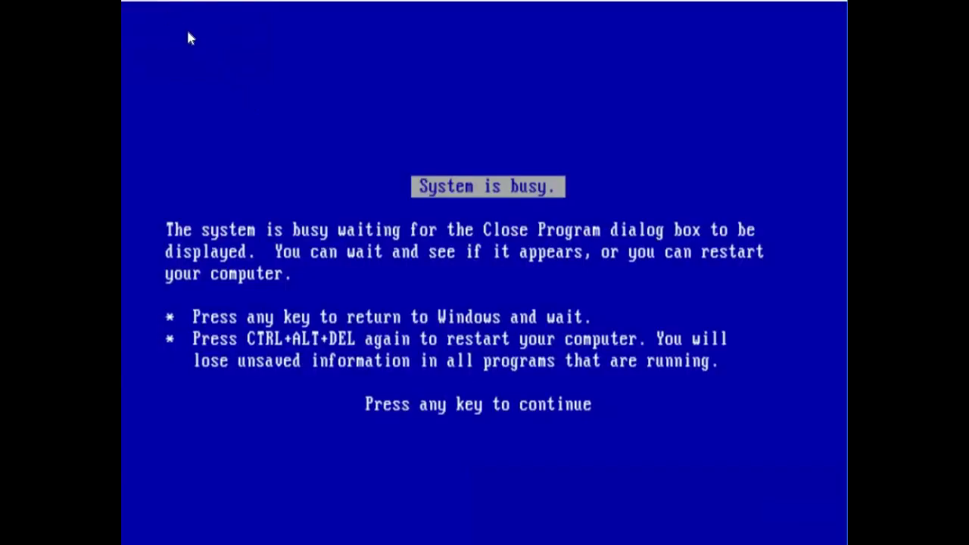
{"action": "right_click", "coordinate": [189, 38]}
{"action": "left_click", "coordinate": [190, 33]}
{"action": "right_click", "coordinate": [198, 46]}
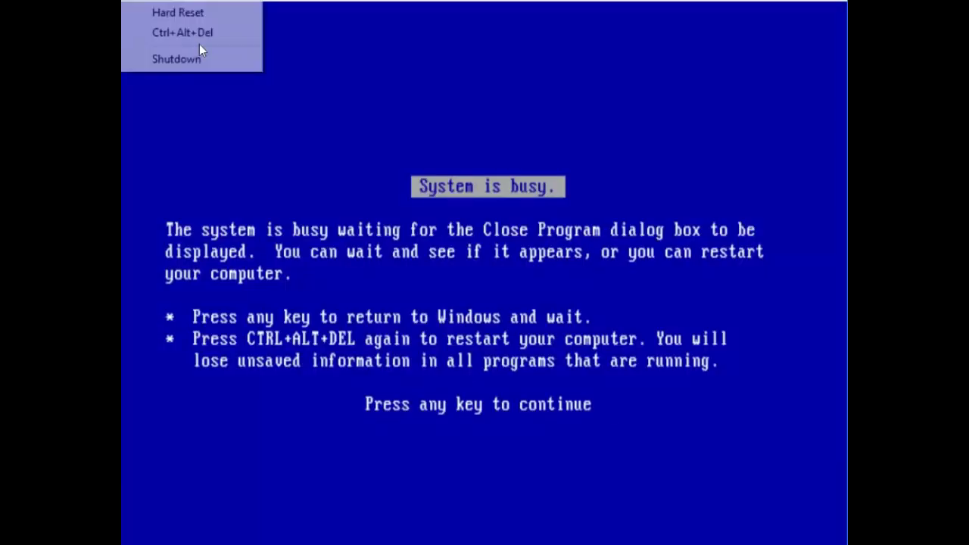
{"action": "left_click", "coordinate": [198, 40]}
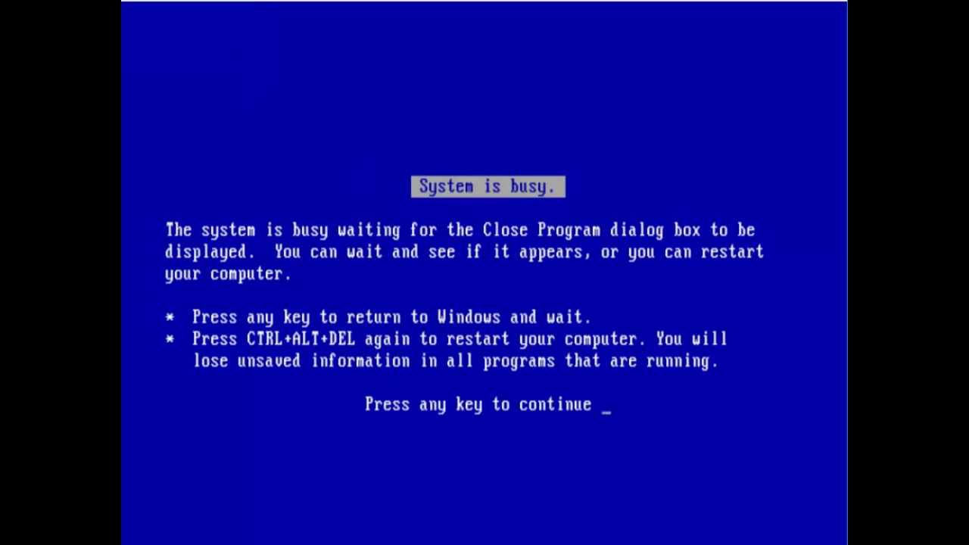
{"action": "right_click", "coordinate": [188, 31]}
{"action": "left_click", "coordinate": [190, 35]}
{"action": "right_click", "coordinate": [166, 33]}
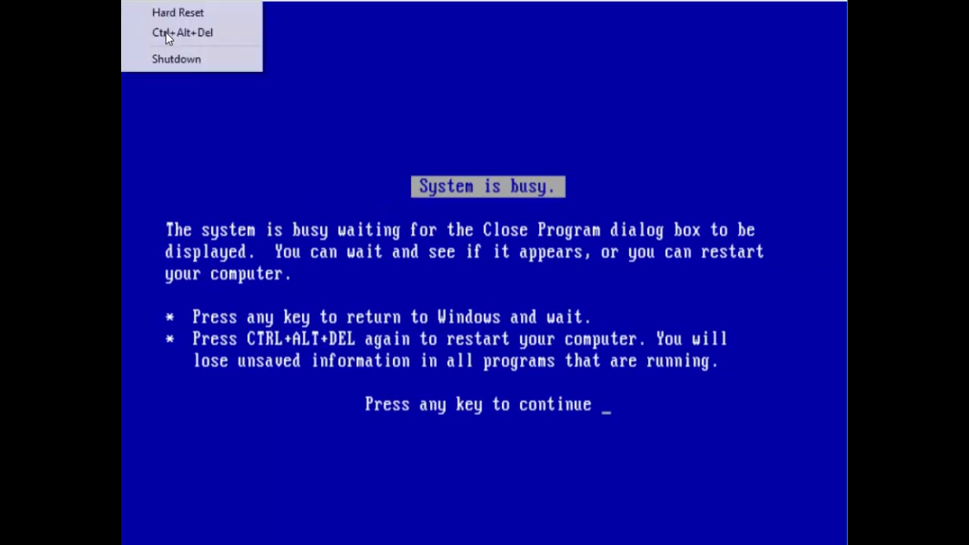
{"action": "left_click", "coordinate": [168, 33]}
{"action": "right_click", "coordinate": [187, 34]}
{"action": "left_click", "coordinate": [190, 36]}
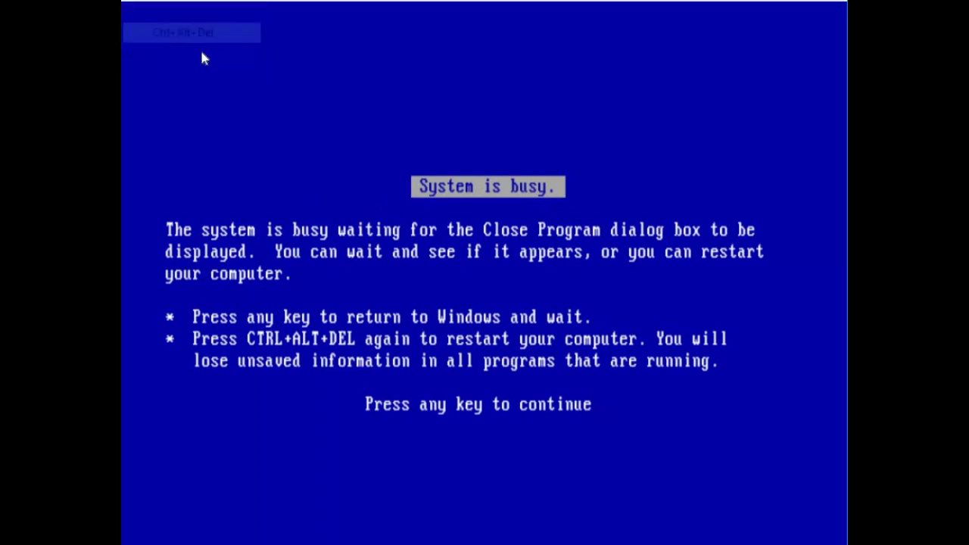
{"action": "right_click", "coordinate": [164, 9]}
{"action": "left_click", "coordinate": [164, 11]}
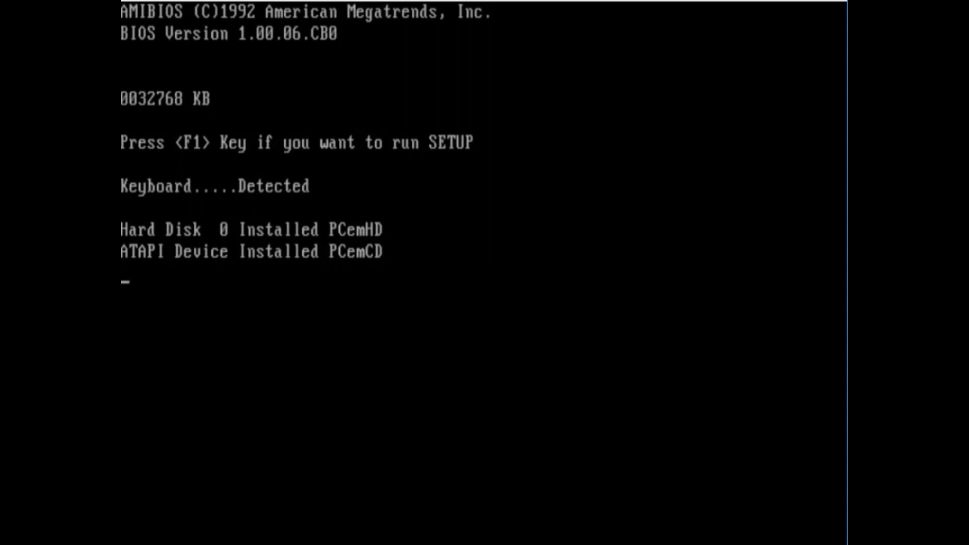
Step: Load the disc image 4.10.1650.3_x86fre_client_en-us-MEMPHIS into the emulator's CD drive during boot
{"action": "left_click", "coordinate": [274, 37]}
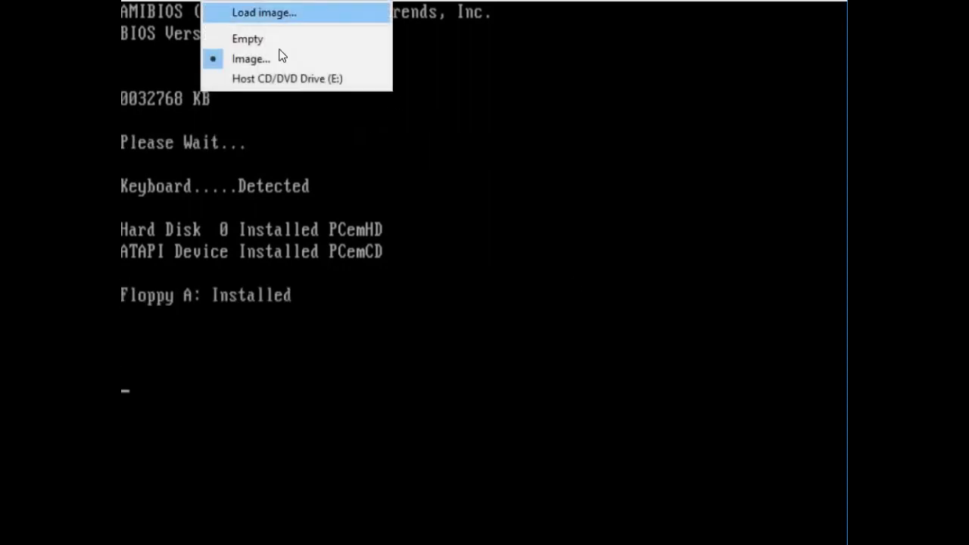
{"action": "left_click", "coordinate": [279, 59]}
{"action": "scroll", "coordinate": [425, 305], "scroll_direction": "down", "scroll_amount": 3}
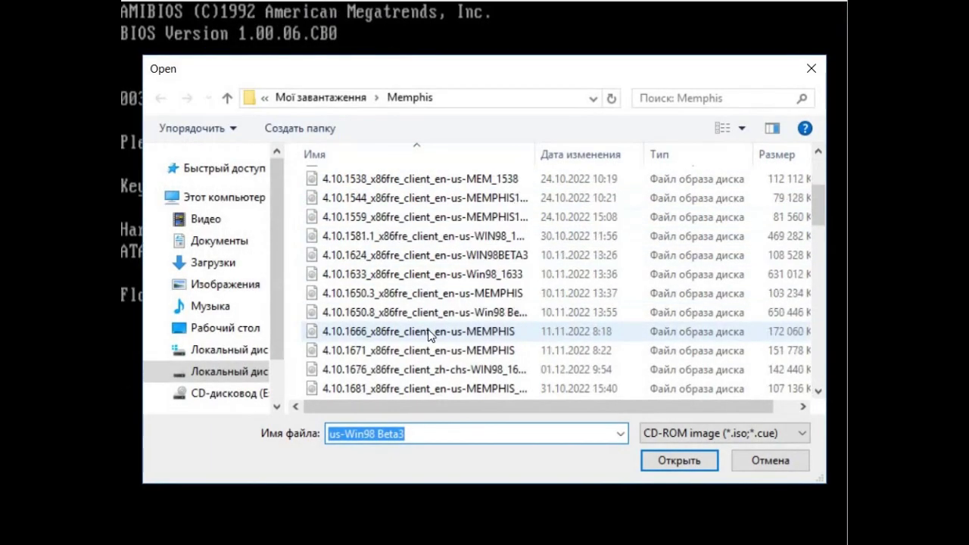
{"action": "double_click", "coordinate": [426, 300]}
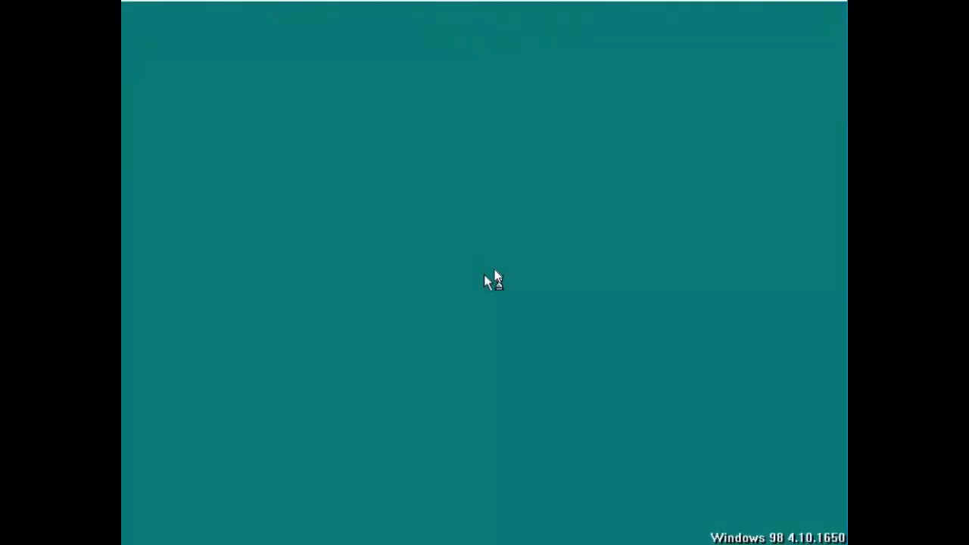
Step: Log on to Windows and load the 4.10.1650.8_x86fre_client_en-us-Win98 Beta3 disc image into the emulator's CD drive
{"action": "key", "text": "Return"}
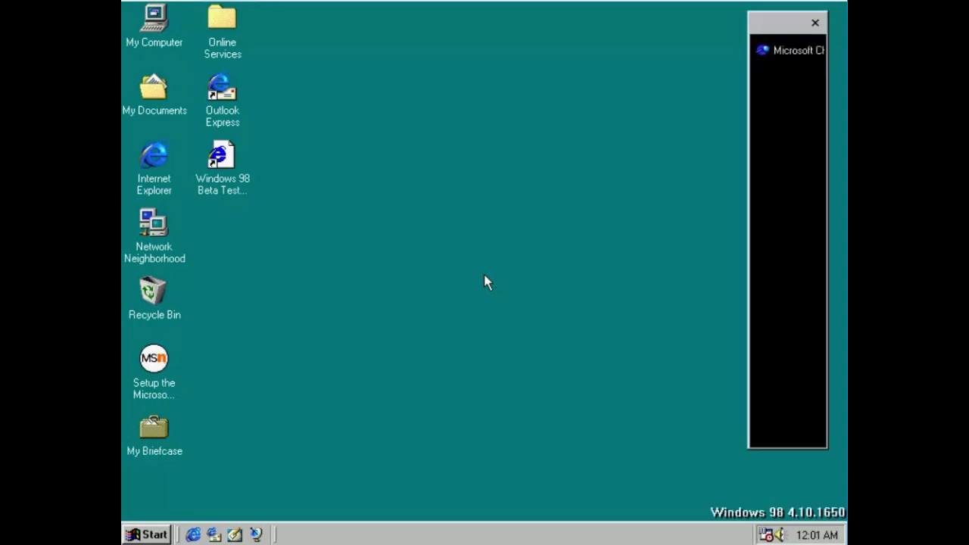
{"action": "left_click", "coordinate": [276, 35]}
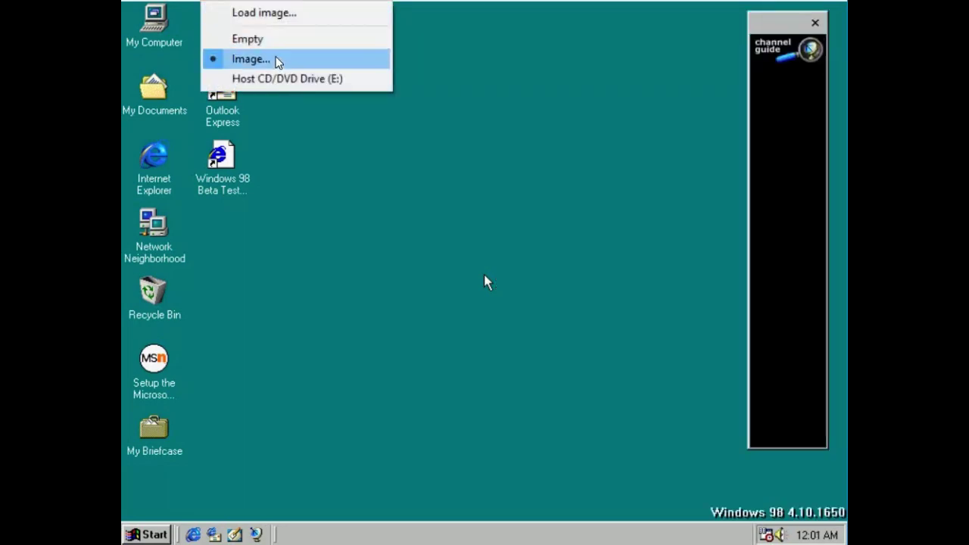
{"action": "left_click", "coordinate": [277, 61]}
{"action": "scroll", "coordinate": [434, 336], "scroll_direction": "down", "scroll_amount": 3}
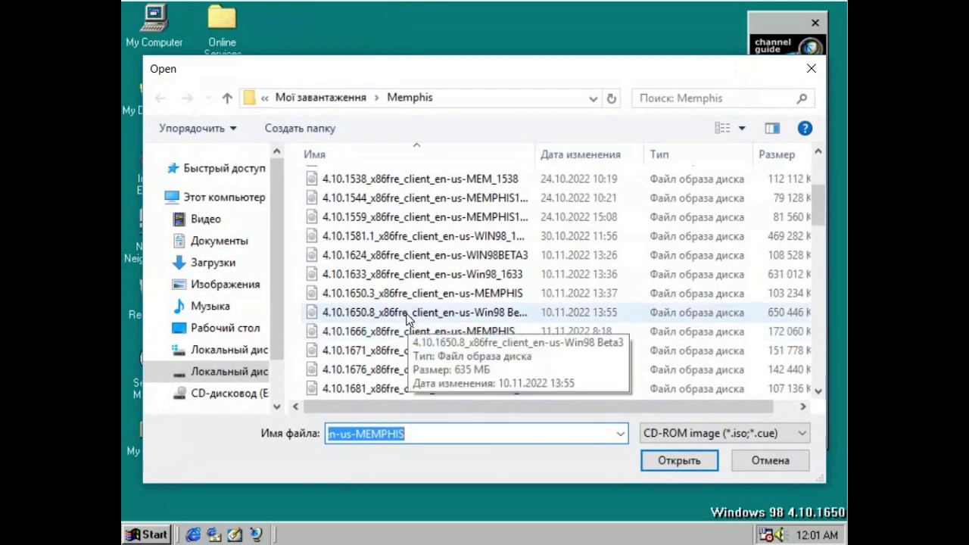
{"action": "double_click", "coordinate": [405, 315]}
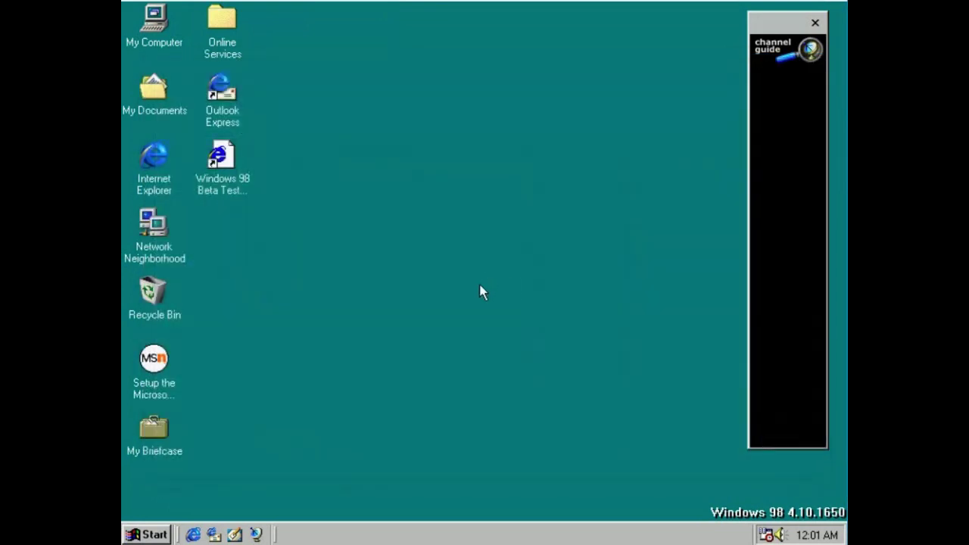
Step: Dismiss the Run dialog and close the Windows 98 CD-ROM autorun window
{"action": "left_click", "coordinate": [164, 531]}
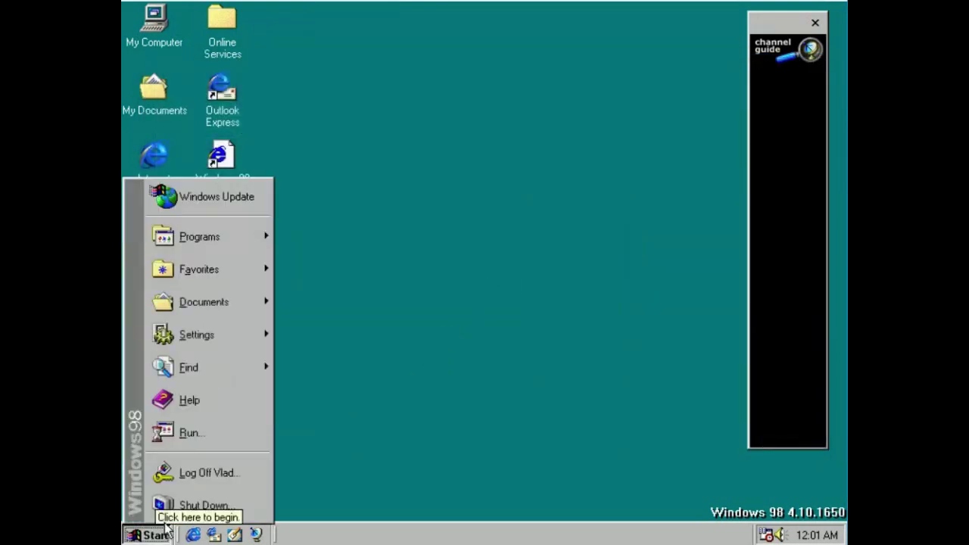
{"action": "left_click", "coordinate": [190, 432]}
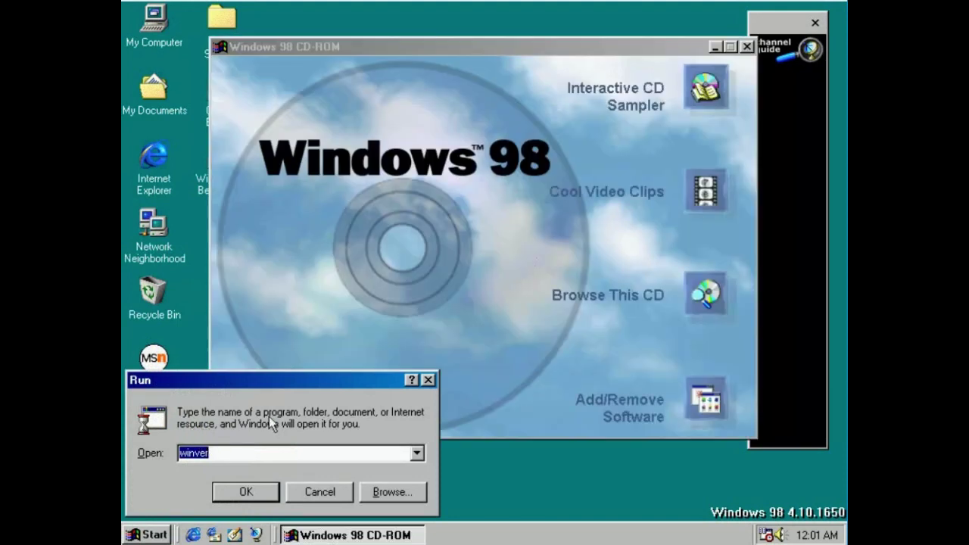
{"action": "left_click", "coordinate": [429, 380]}
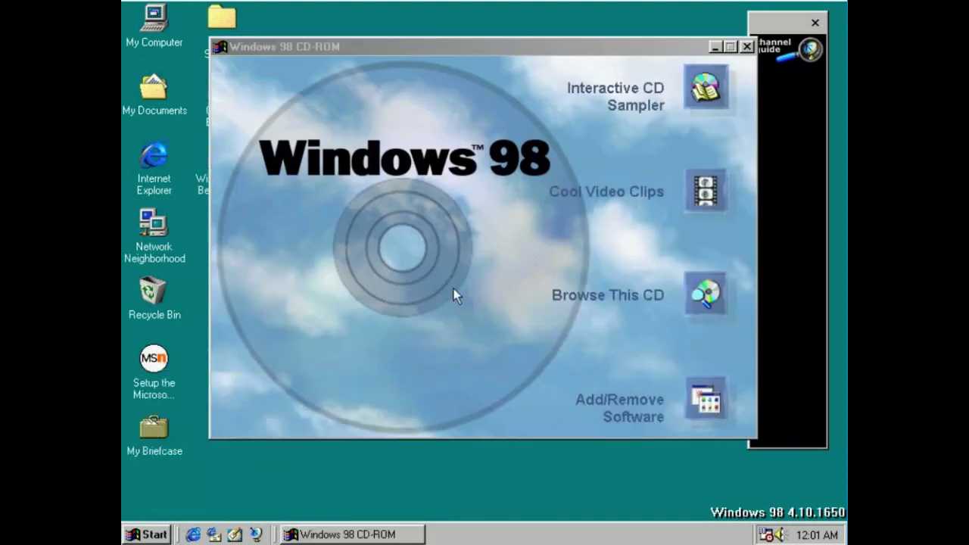
{"action": "left_click", "coordinate": [747, 48]}
{"action": "left_click", "coordinate": [746, 47]}
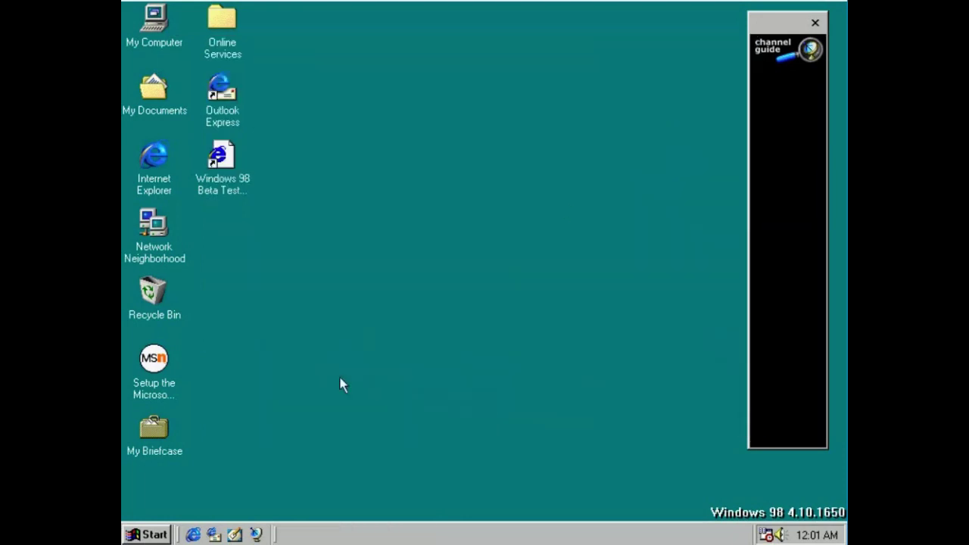
Step: Launch Windows 98 Setup with the command d:\win98\setup and continue past its welcome message
{"action": "left_click", "coordinate": [162, 536]}
{"action": "left_click", "coordinate": [191, 433]}
{"action": "type", "text": "d"}
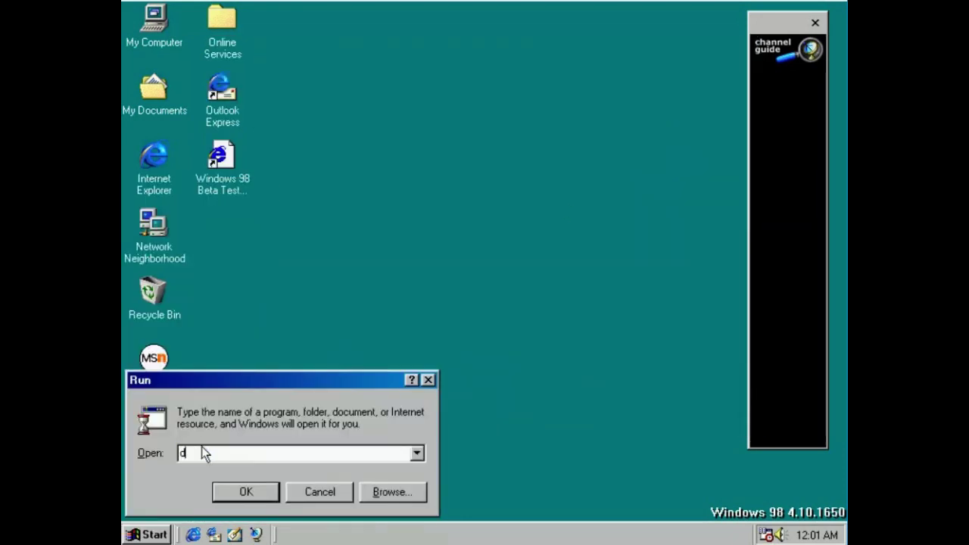
{"action": "type", "text": ":\\win98"}
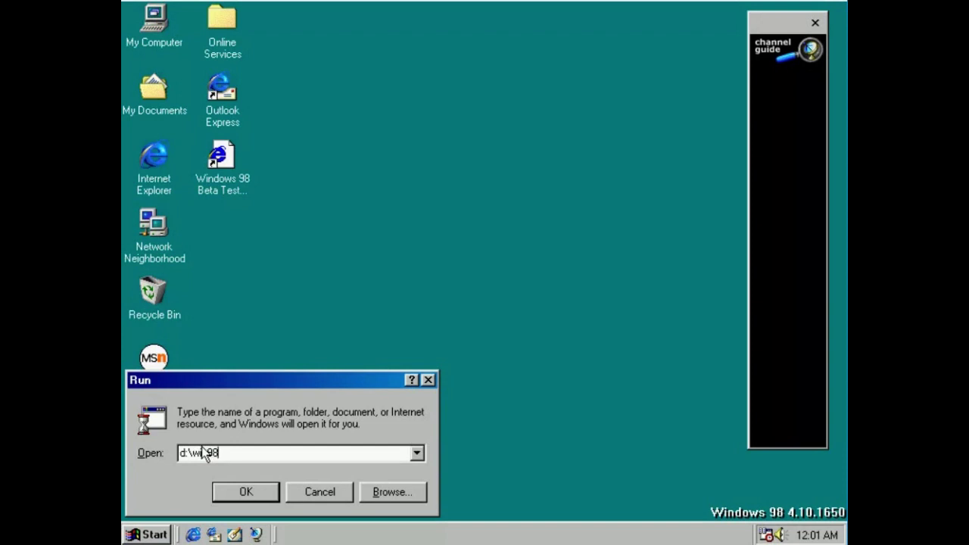
{"action": "type", "text": "\\setup"}
{"action": "key", "text": "Return"}
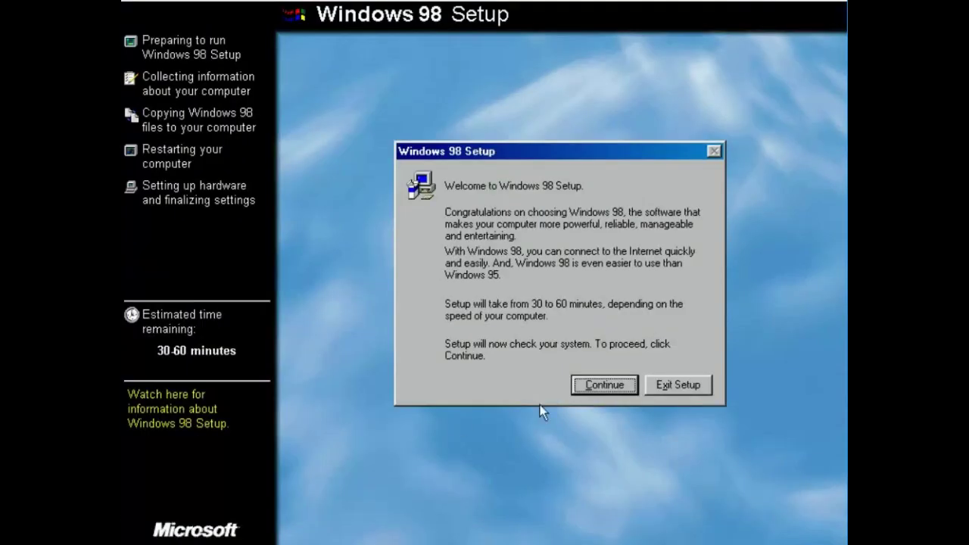
{"action": "left_click", "coordinate": [581, 386]}
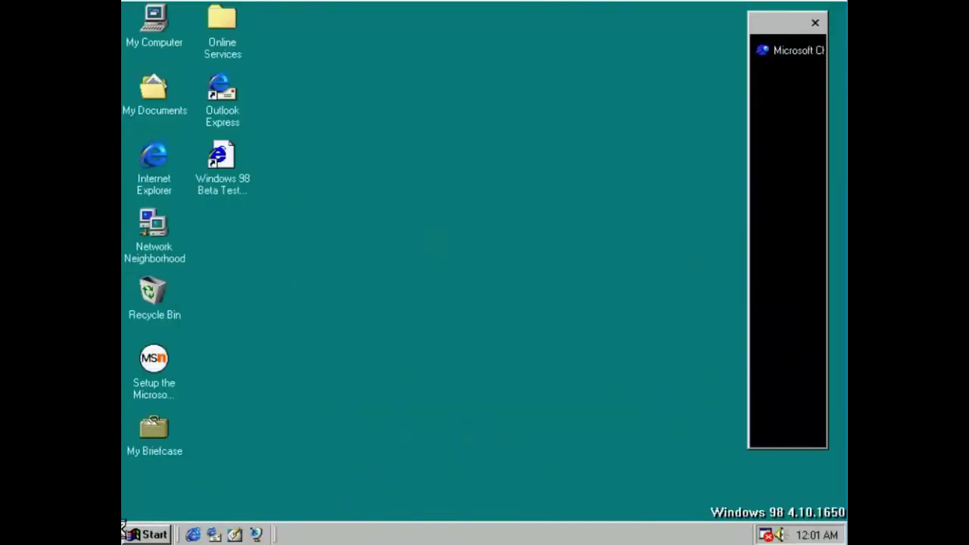
Step: Open ScanDisk from the system tools and run a Standard test on drive C
{"action": "left_click", "coordinate": [144, 533]}
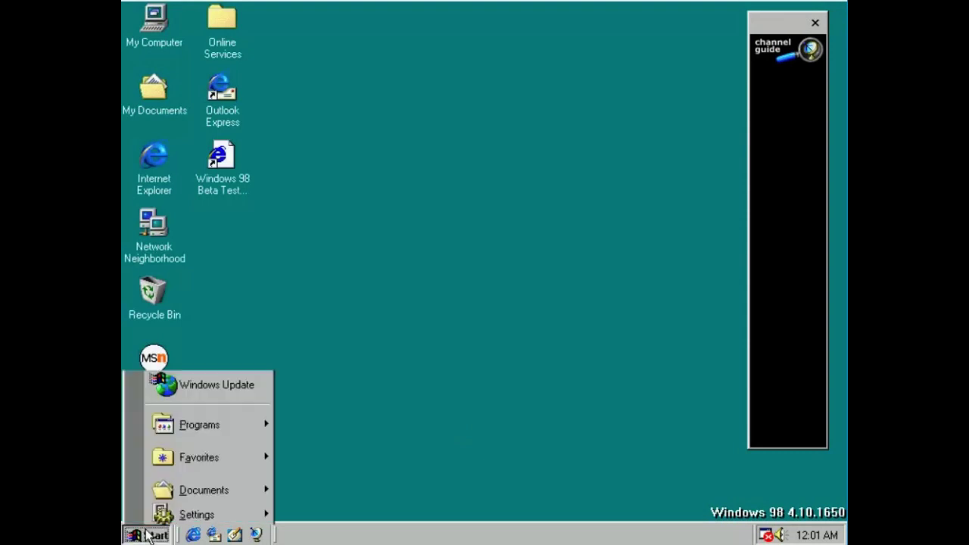
{"action": "mouse_move", "coordinate": [231, 236]}
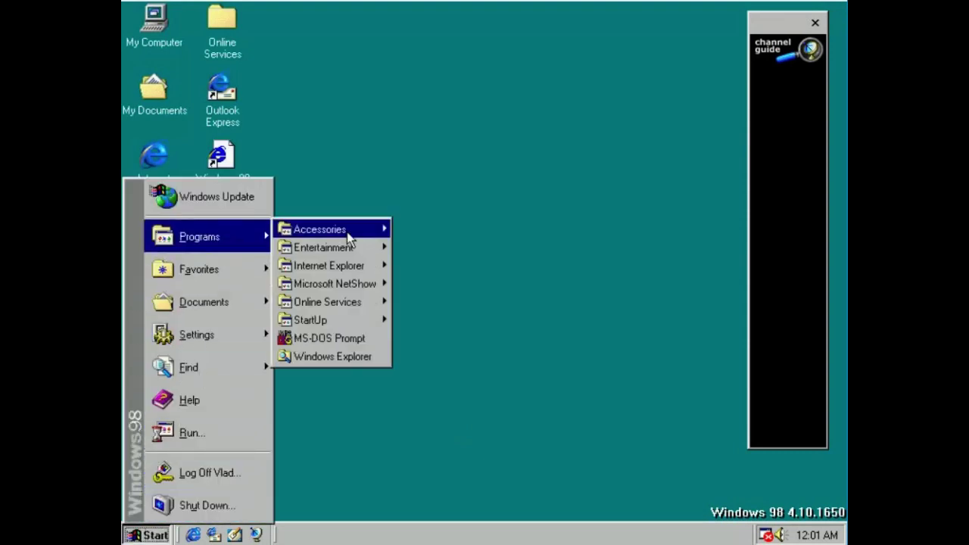
{"action": "mouse_move", "coordinate": [346, 229]}
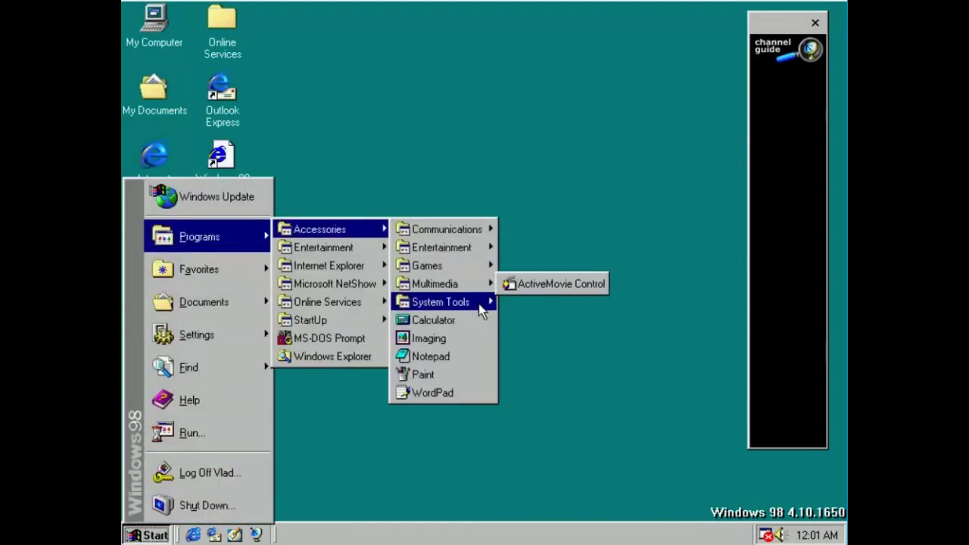
{"action": "mouse_move", "coordinate": [478, 303]}
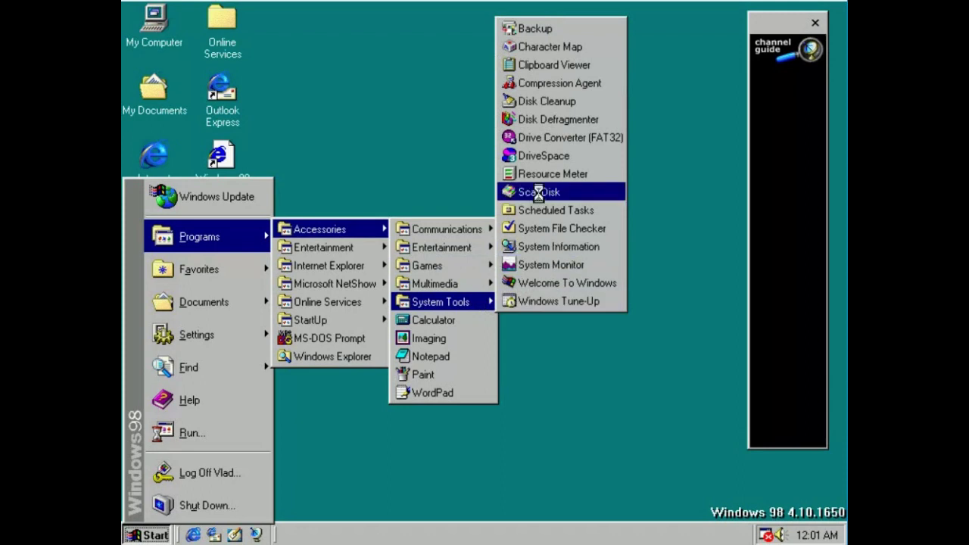
{"action": "left_click", "coordinate": [541, 190]}
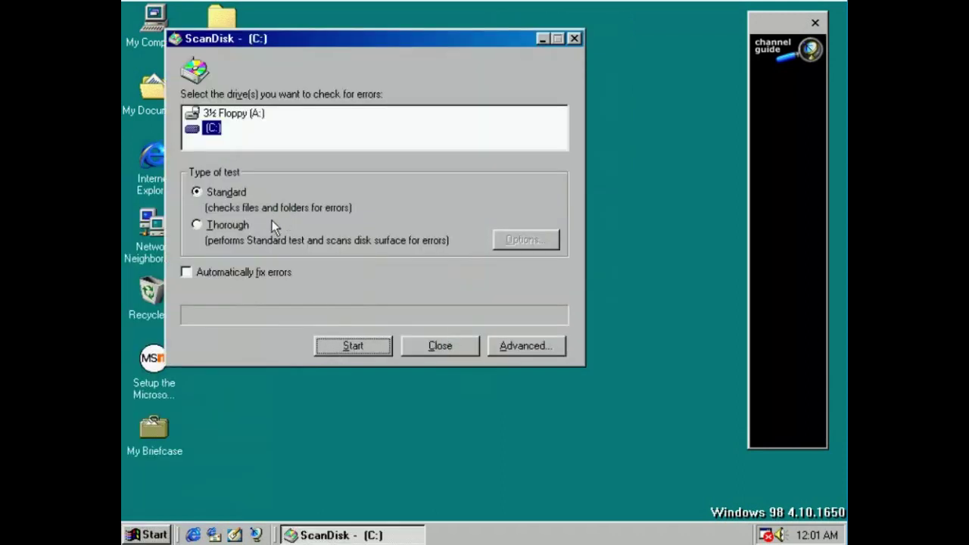
{"action": "left_click", "coordinate": [345, 345]}
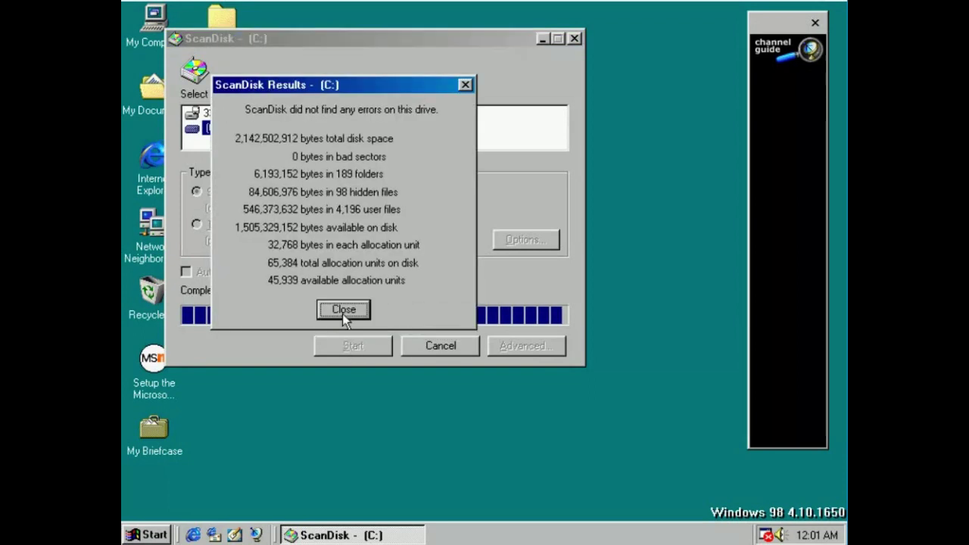
Step: Close the ScanDisk results and window, and relaunch Windows 98 Setup using the recent command in the Run dialog
{"action": "left_click", "coordinate": [345, 309]}
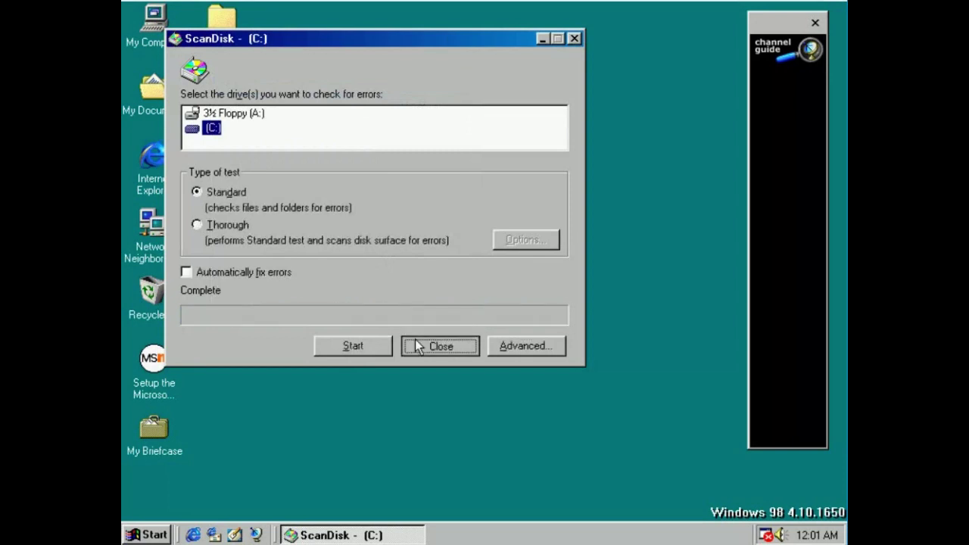
{"action": "left_click", "coordinate": [417, 346]}
{"action": "left_click", "coordinate": [148, 534]}
{"action": "left_click", "coordinate": [189, 439]}
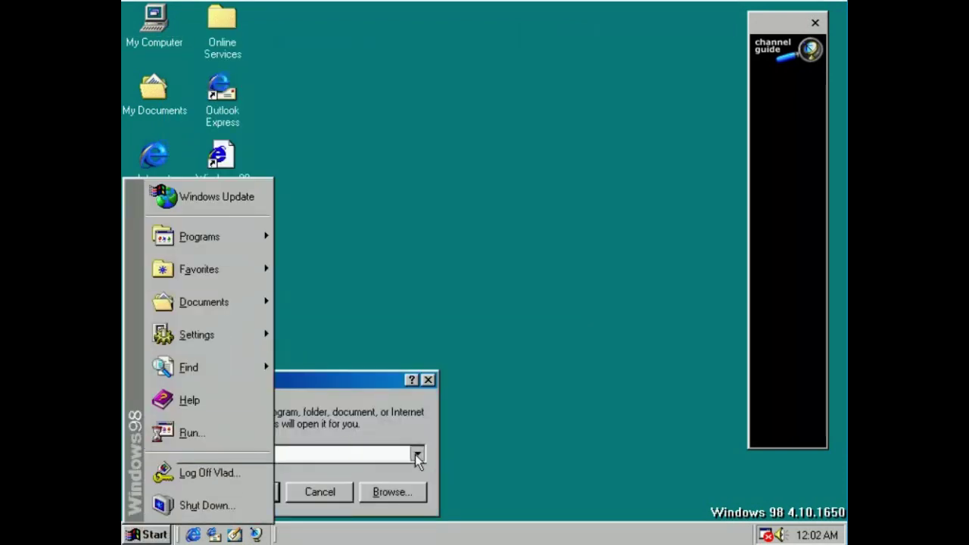
{"action": "left_click", "coordinate": [415, 454]}
{"action": "left_click", "coordinate": [341, 474]}
{"action": "left_click", "coordinate": [278, 486]}
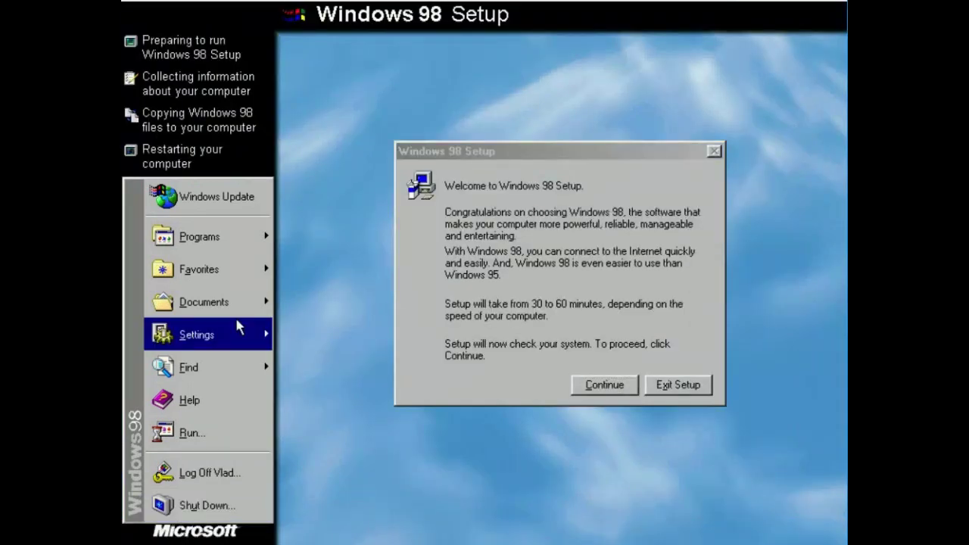
Step: Try to open Windows Update, then dismiss the connection error and close its browser window
{"action": "left_click", "coordinate": [227, 196]}
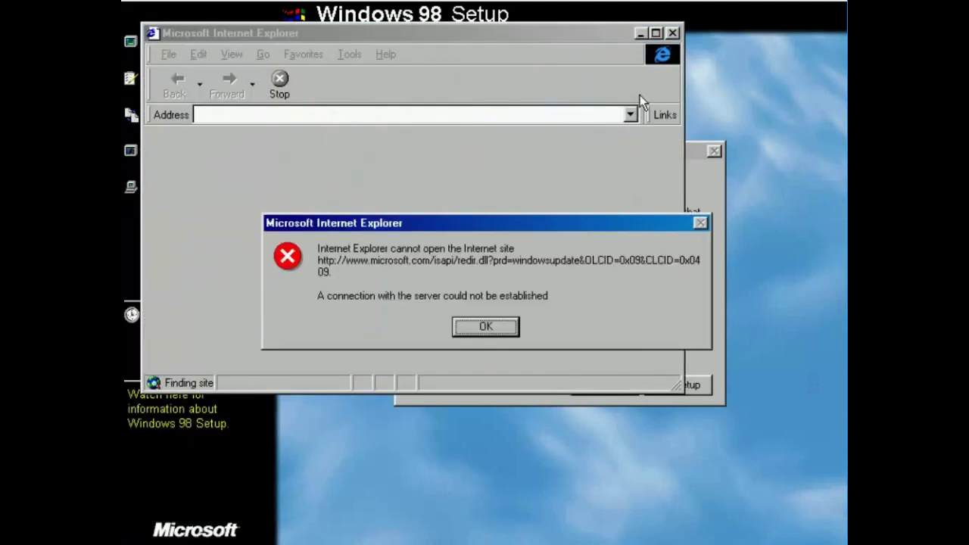
{"action": "left_click", "coordinate": [496, 322]}
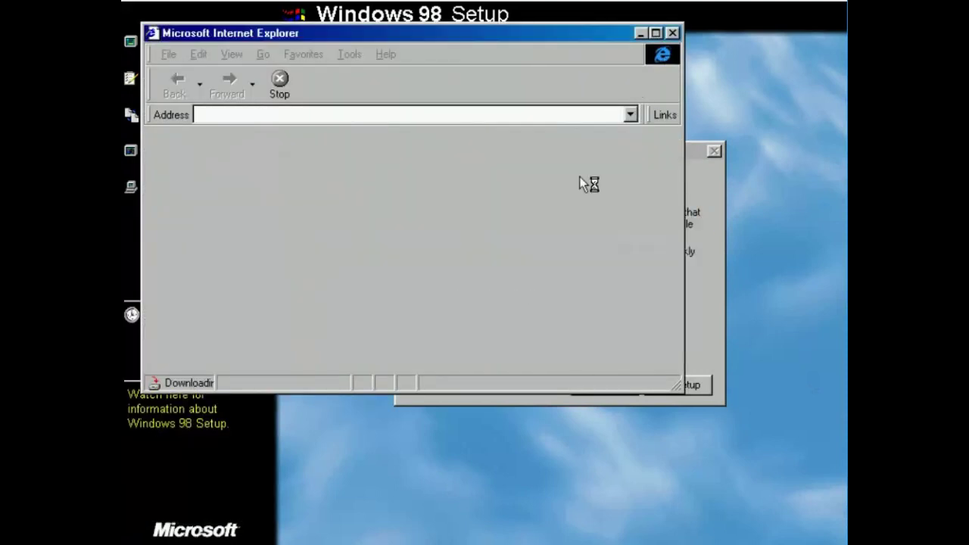
{"action": "left_click", "coordinate": [673, 32]}
Step: Continue past the Windows 98 Setup welcome message and accept the License Agreement
{"action": "left_click", "coordinate": [592, 384]}
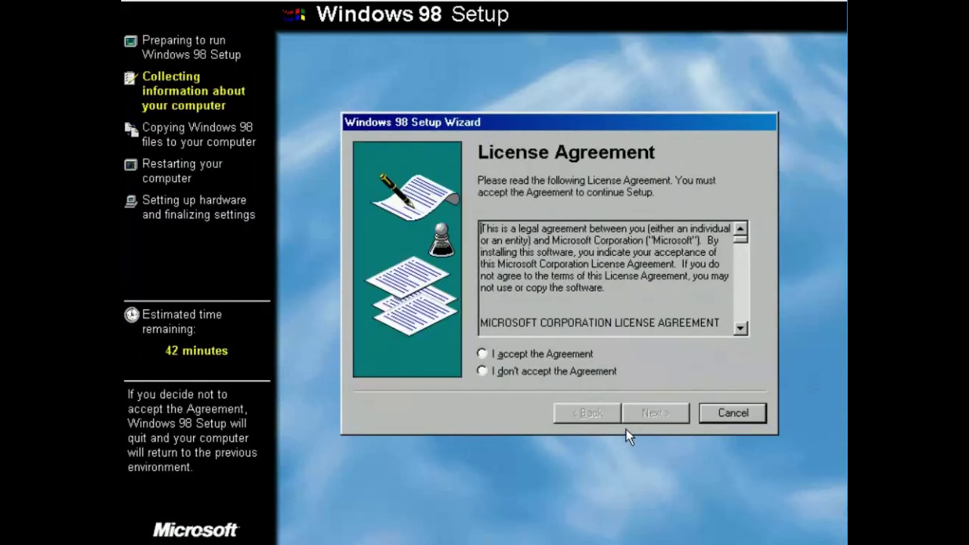
{"action": "left_click", "coordinate": [586, 353]}
{"action": "left_click", "coordinate": [656, 414]}
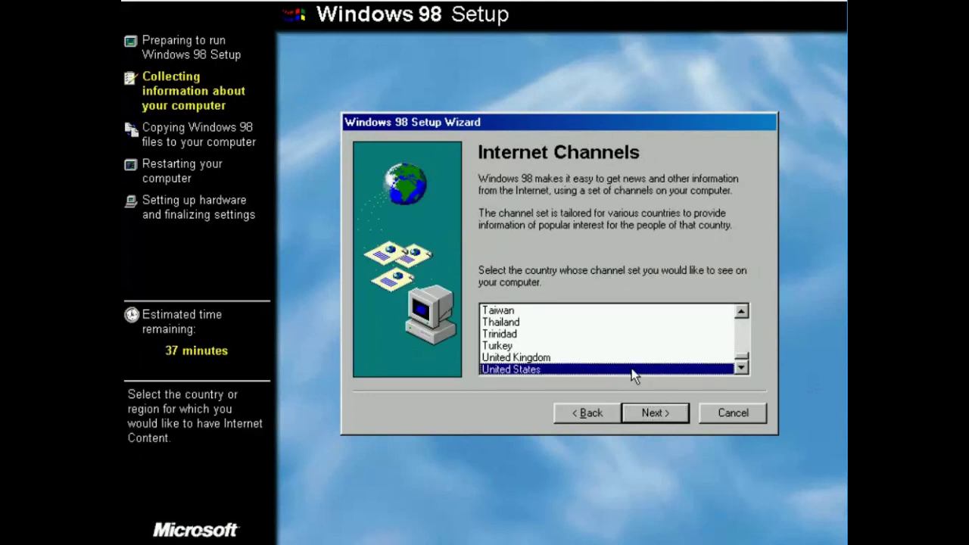
Step: Proceed with the United States channel set, get past the Emergency Startup Disk stage and start copying the Windows 98 files
{"action": "left_click", "coordinate": [654, 417]}
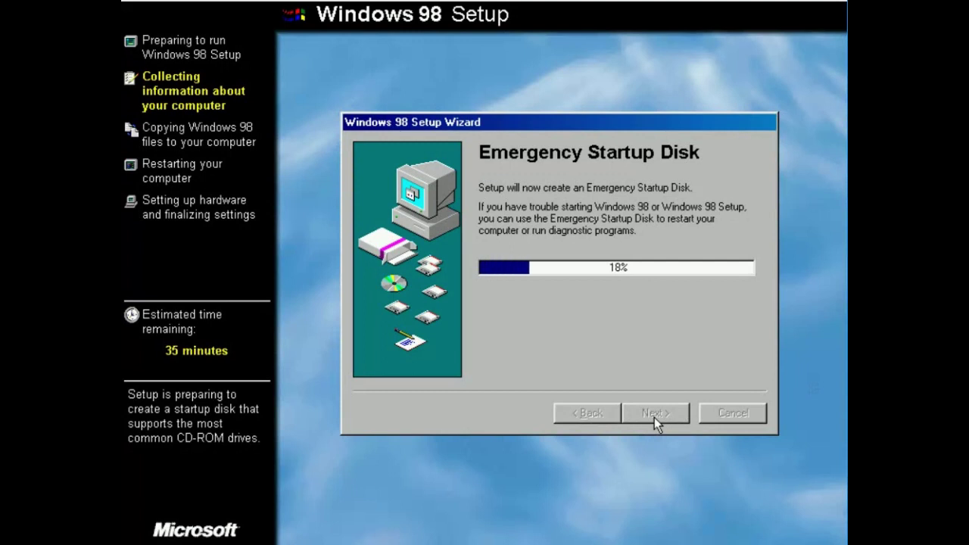
{"action": "left_click", "coordinate": [653, 322]}
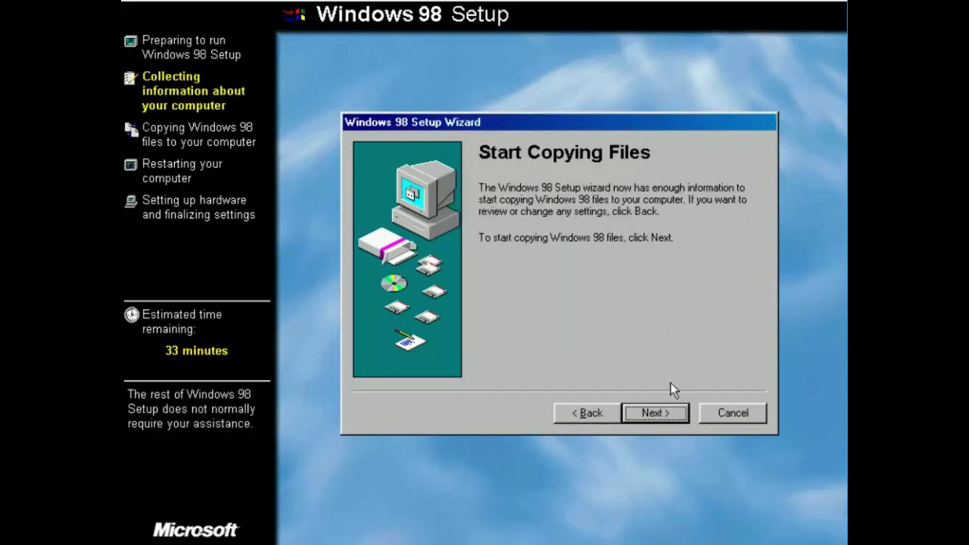
{"action": "left_click", "coordinate": [660, 409]}
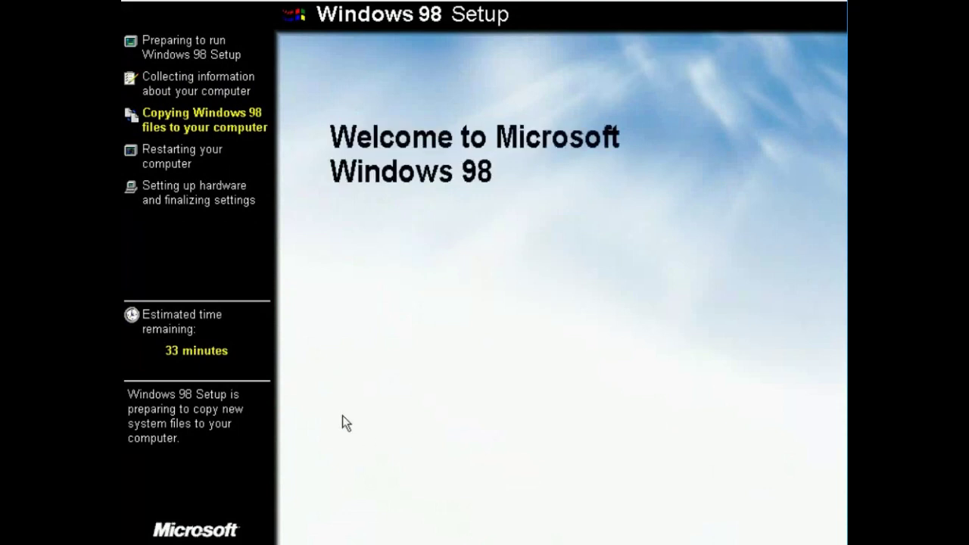
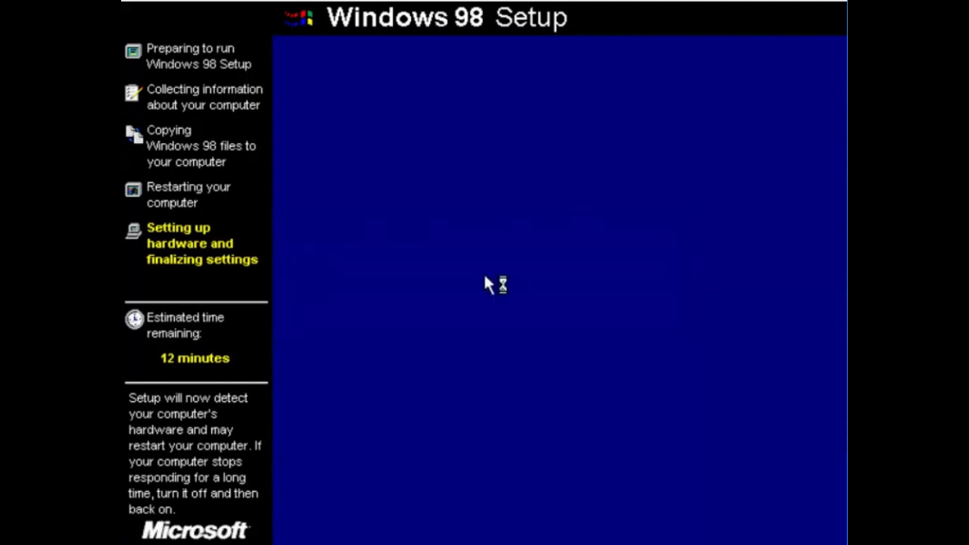
Step: Get through the remaining Setup prompts and dismiss the network adapter warnings to reach the desktop
{"action": "key", "text": "Return"}
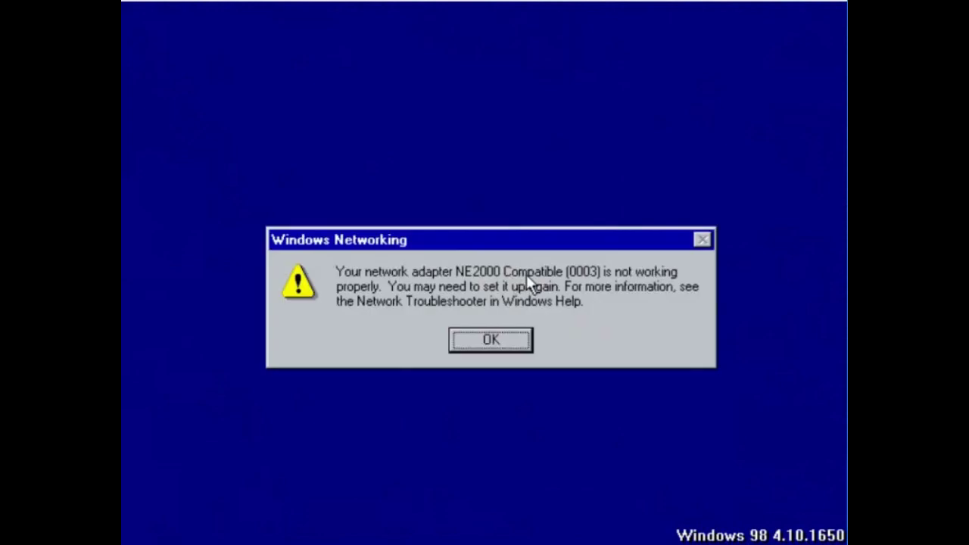
{"action": "left_click", "coordinate": [530, 335]}
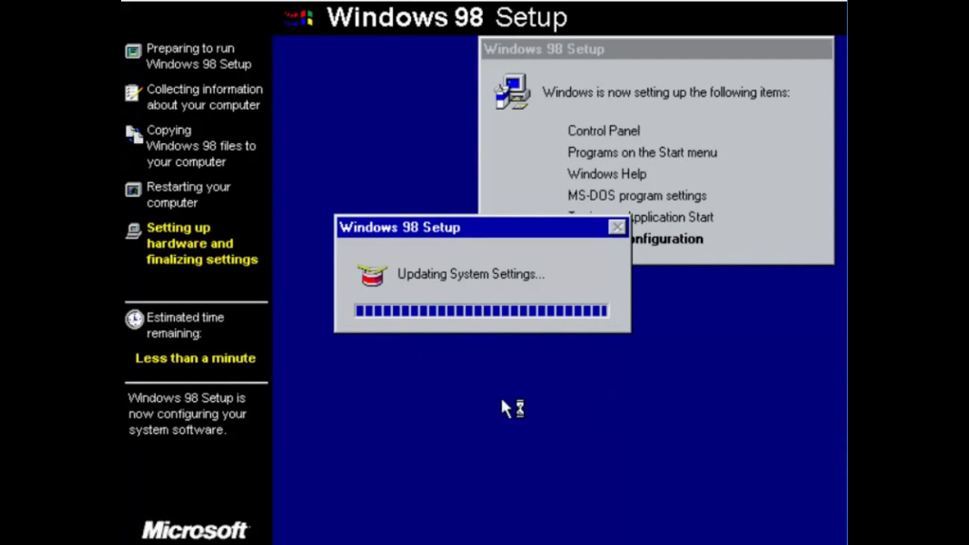
{"action": "left_click", "coordinate": [496, 327]}
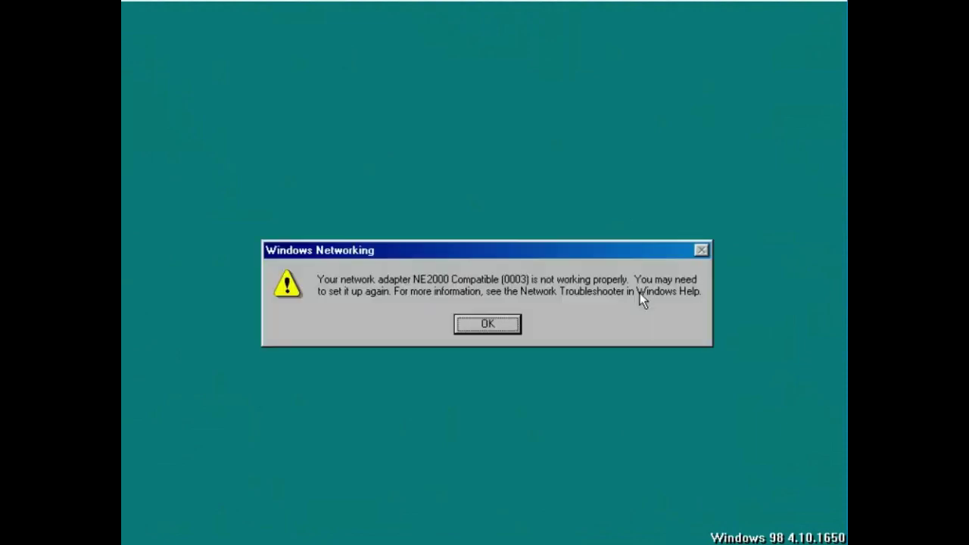
{"action": "left_click", "coordinate": [495, 324]}
{"action": "left_click", "coordinate": [500, 325]}
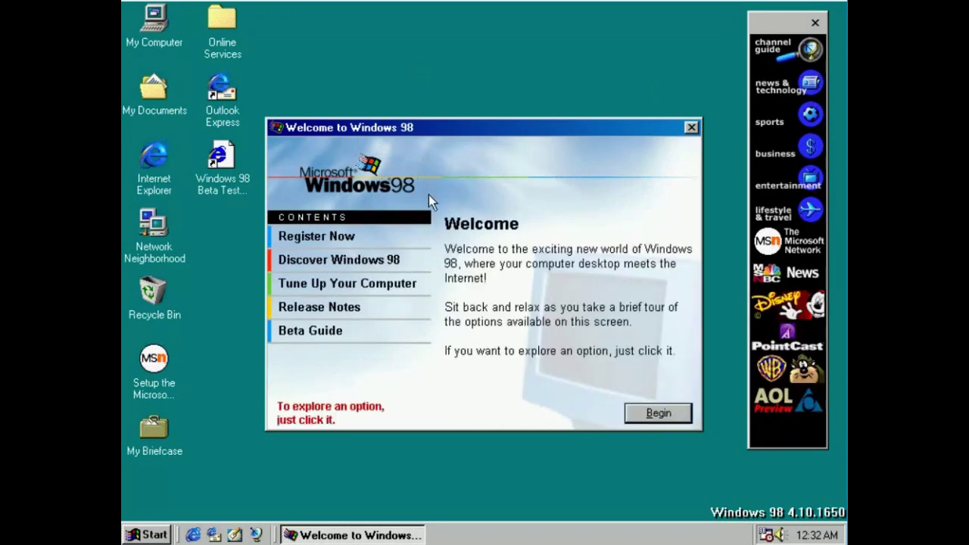
Step: Review the descriptions of the Welcome to Windows 98 options from Register Now to Beta Guide, and close the window
{"action": "mouse_move", "coordinate": [429, 236]}
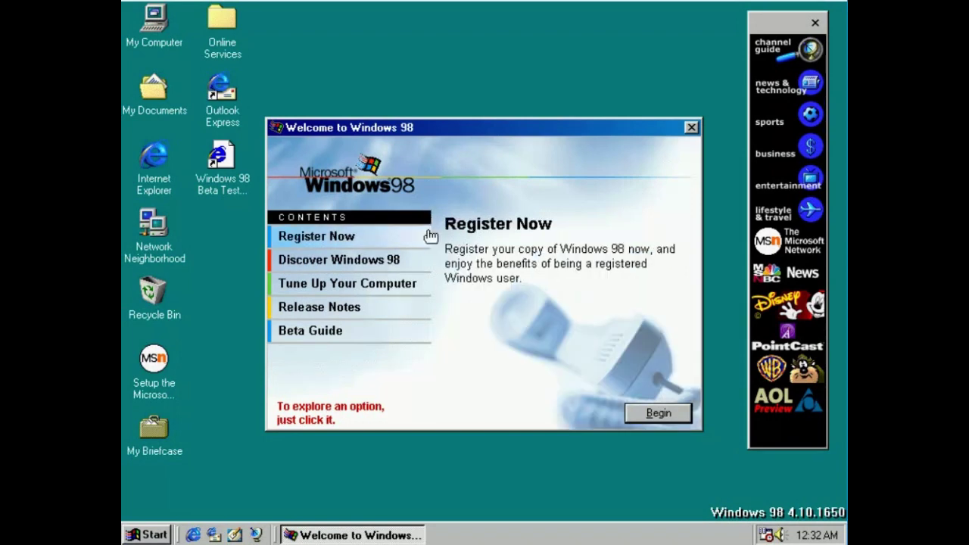
{"action": "mouse_move", "coordinate": [430, 257]}
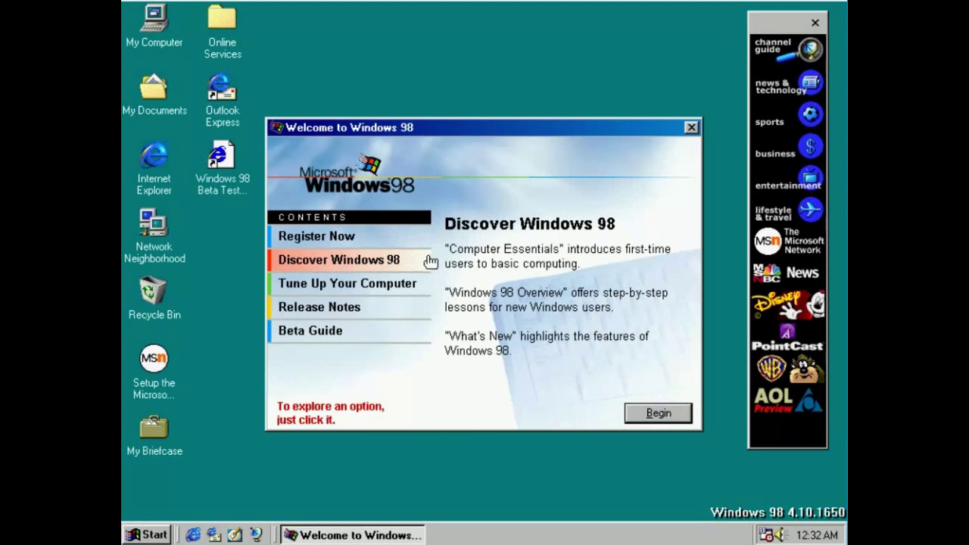
{"action": "mouse_move", "coordinate": [426, 283]}
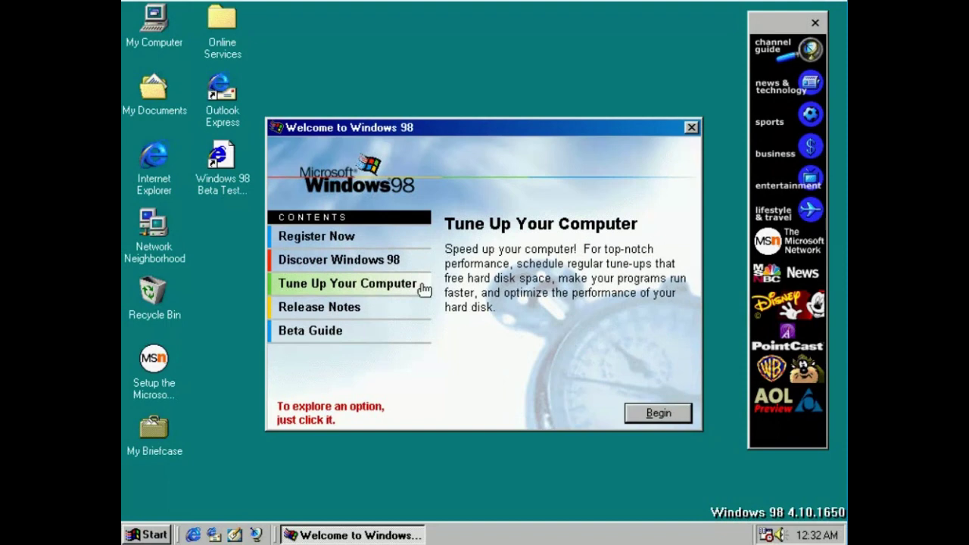
{"action": "mouse_move", "coordinate": [423, 302]}
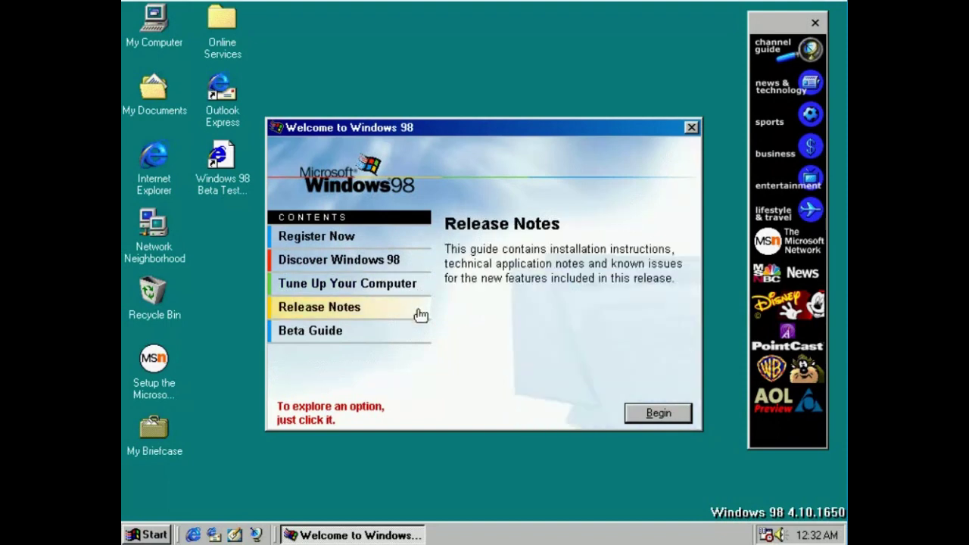
{"action": "mouse_move", "coordinate": [418, 333]}
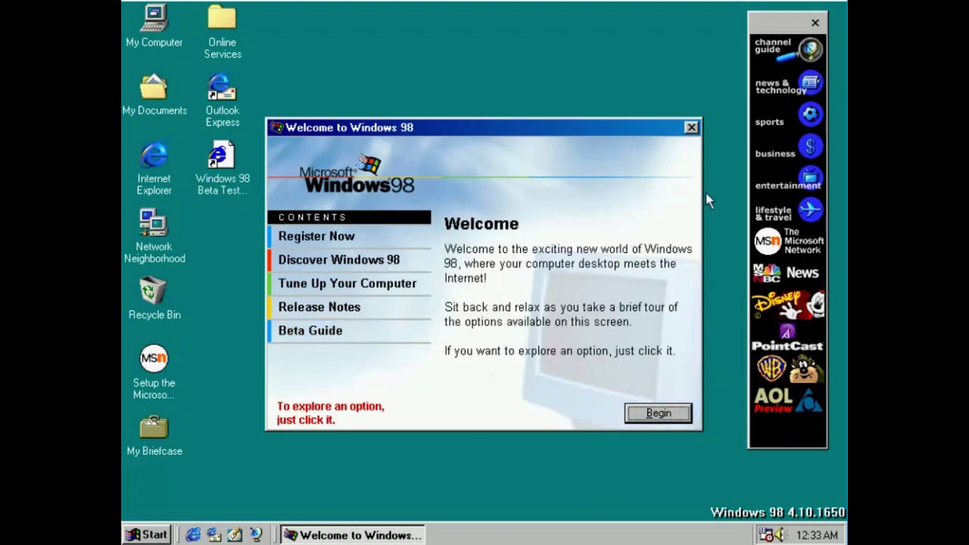
{"action": "left_click", "coordinate": [691, 127]}
{"action": "left_click", "coordinate": [549, 325]}
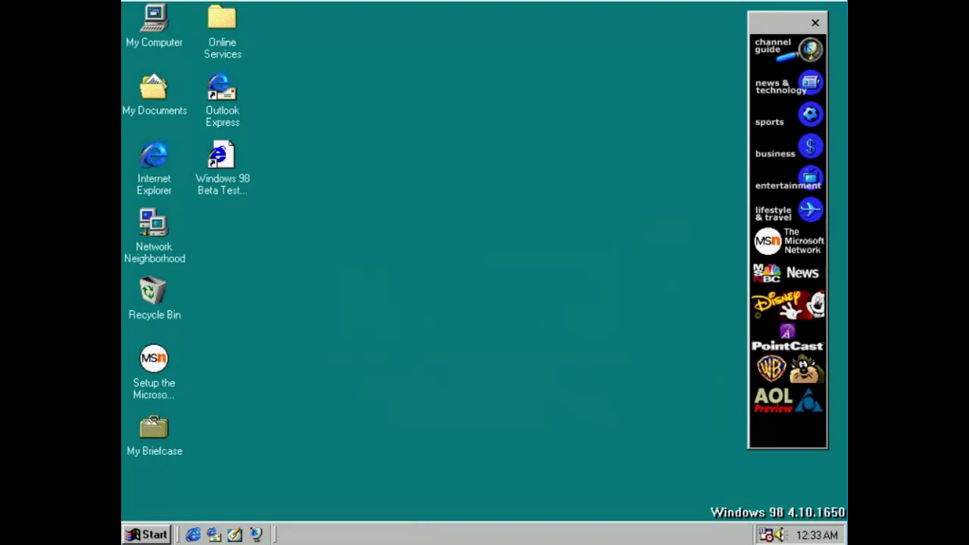
Step: Check the system clock's date and the Windows version in My Computer's general properties, then close the properties
{"action": "mouse_move", "coordinate": [814, 535]}
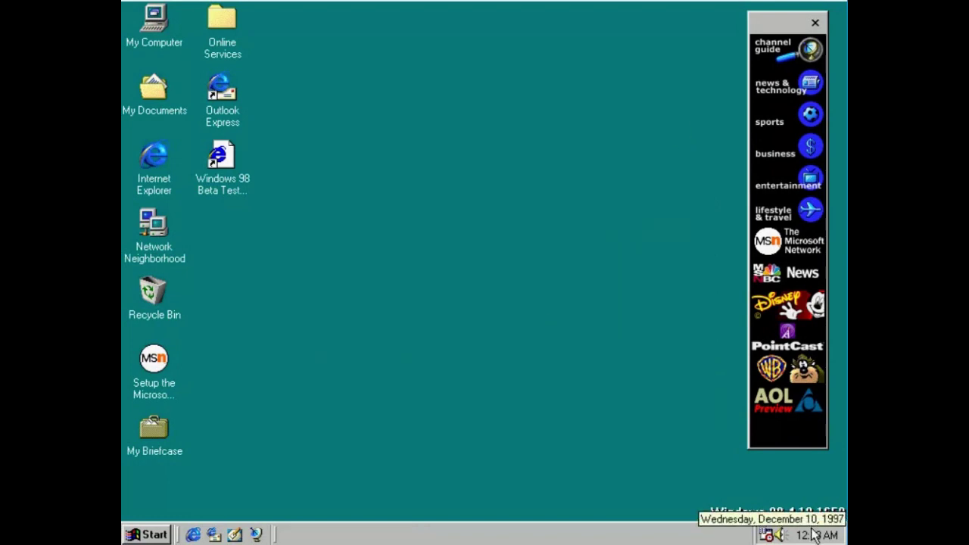
{"action": "right_click", "coordinate": [150, 19]}
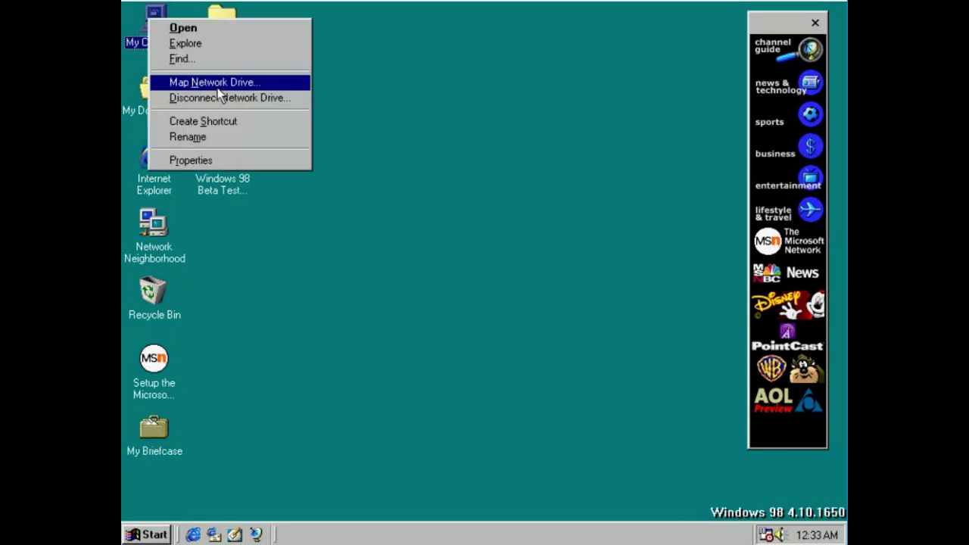
{"action": "left_click", "coordinate": [236, 162]}
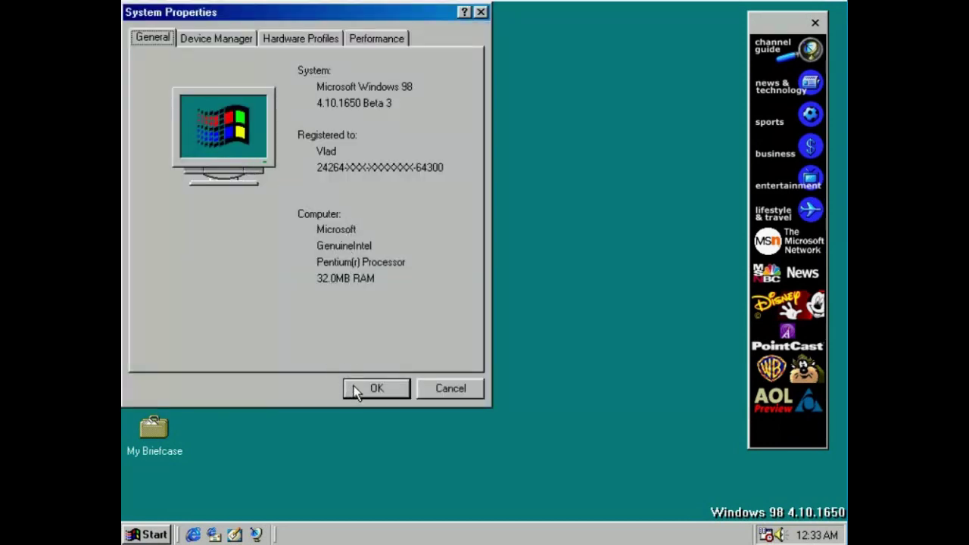
{"action": "left_click", "coordinate": [356, 390]}
Step: Launch Internet Explorer, dismiss its connection error, view its version information and close the browser
{"action": "double_click", "coordinate": [152, 177]}
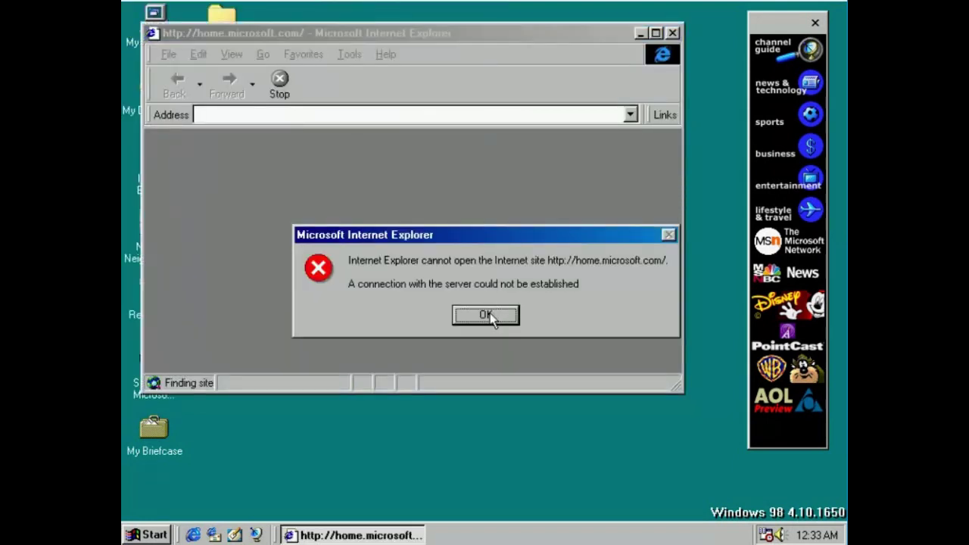
{"action": "left_click", "coordinate": [487, 314]}
{"action": "left_click", "coordinate": [352, 53]}
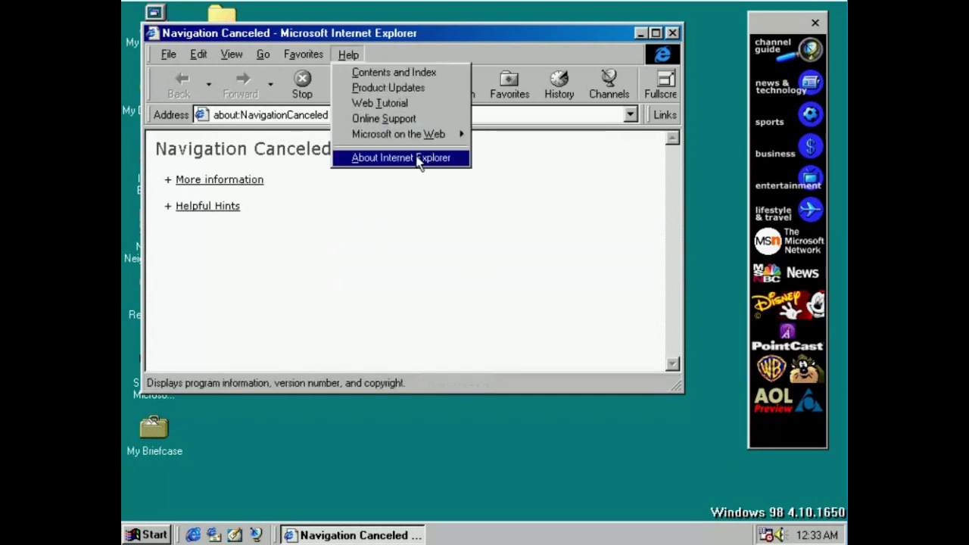
{"action": "left_click", "coordinate": [417, 158]}
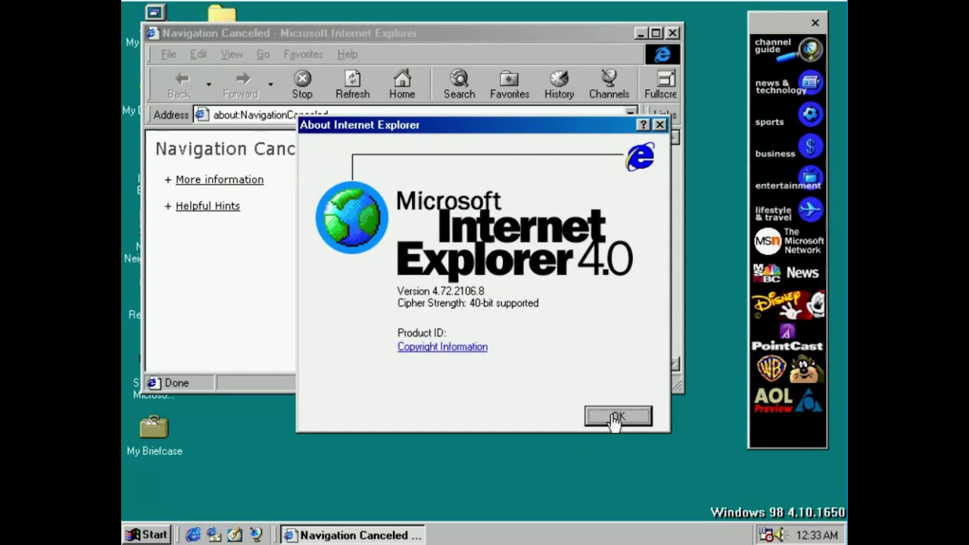
{"action": "left_click", "coordinate": [613, 423]}
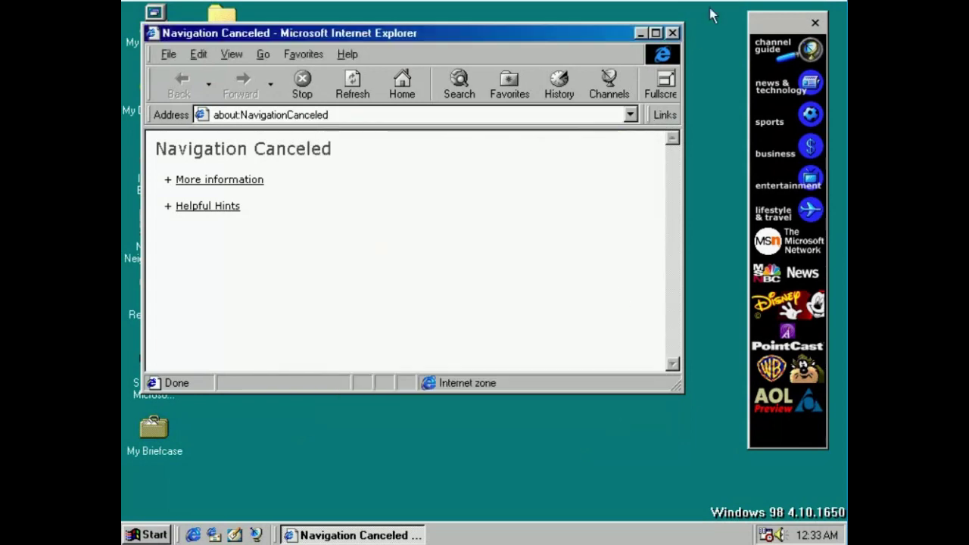
{"action": "left_click", "coordinate": [672, 32]}
Step: Launch Outlook Express, view its version information and close the program
{"action": "double_click", "coordinate": [234, 101]}
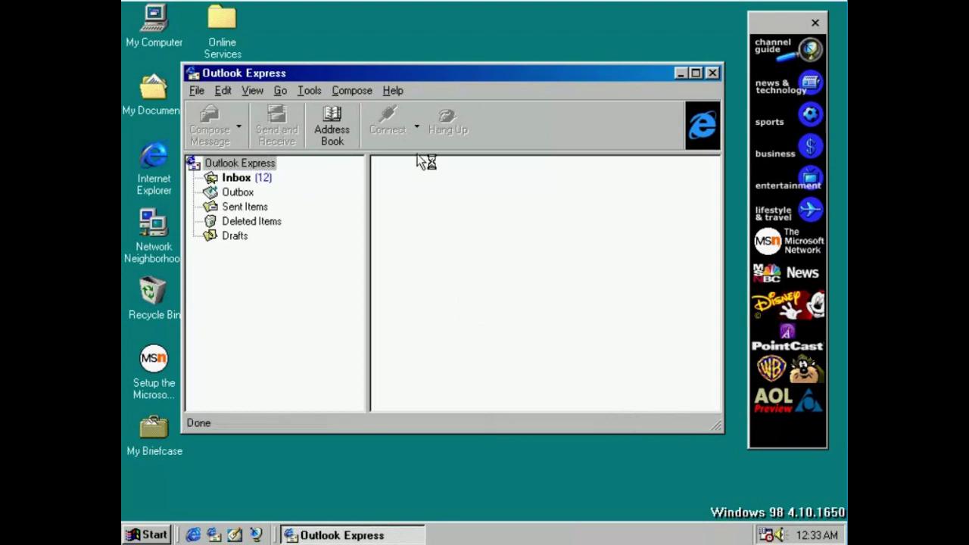
{"action": "left_click", "coordinate": [394, 92]}
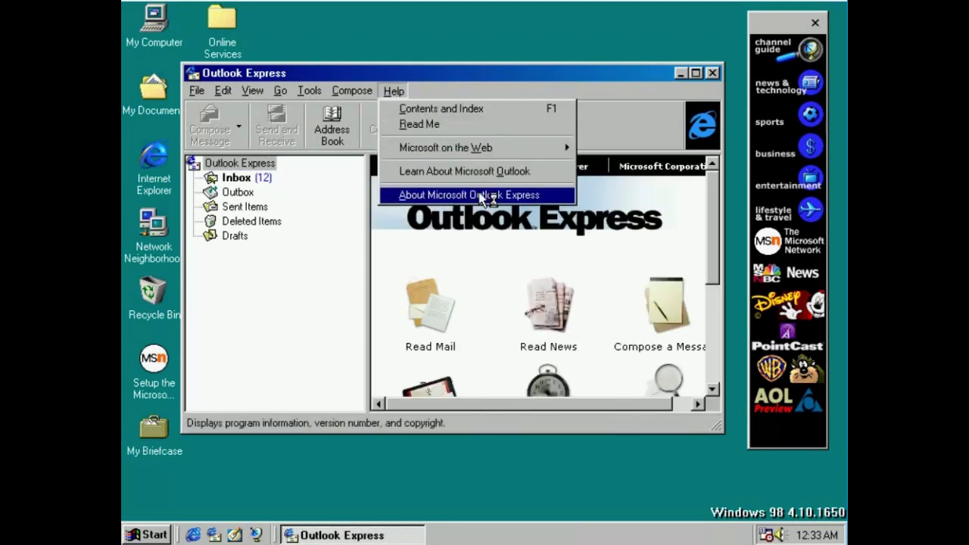
{"action": "left_click", "coordinate": [486, 194]}
{"action": "left_click", "coordinate": [477, 373]}
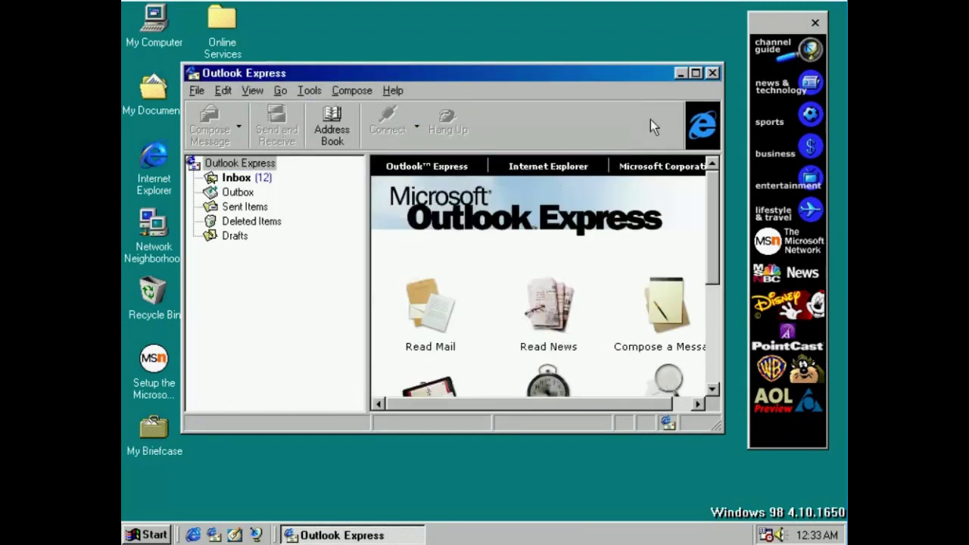
{"action": "left_click", "coordinate": [712, 74]}
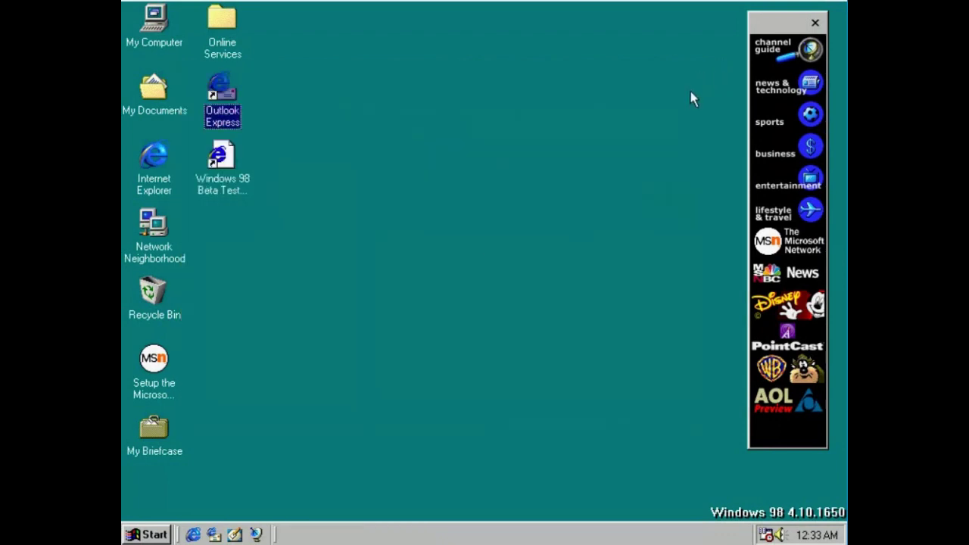
Step: Open Notepad from the Accessories programs
{"action": "left_click", "coordinate": [152, 535]}
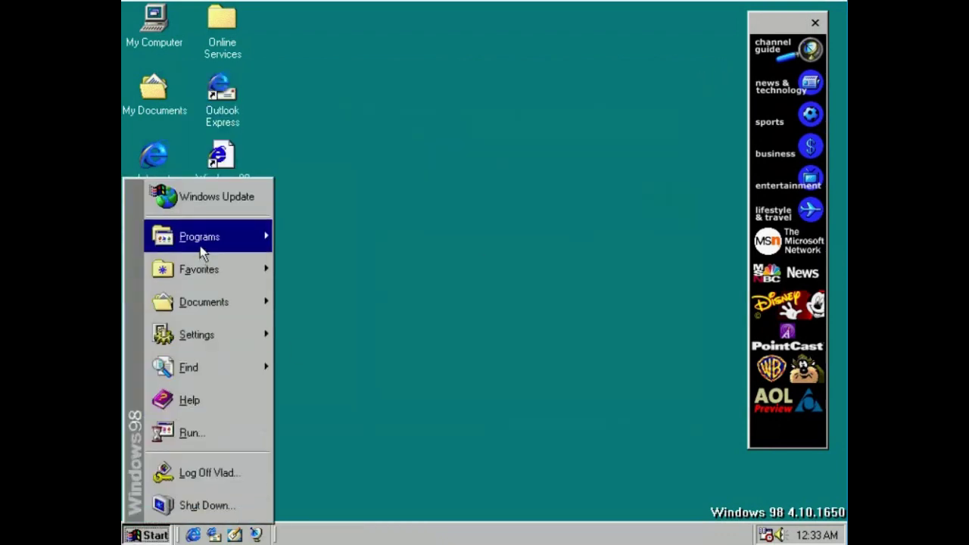
{"action": "mouse_move", "coordinate": [203, 241]}
{"action": "mouse_move", "coordinate": [319, 229]}
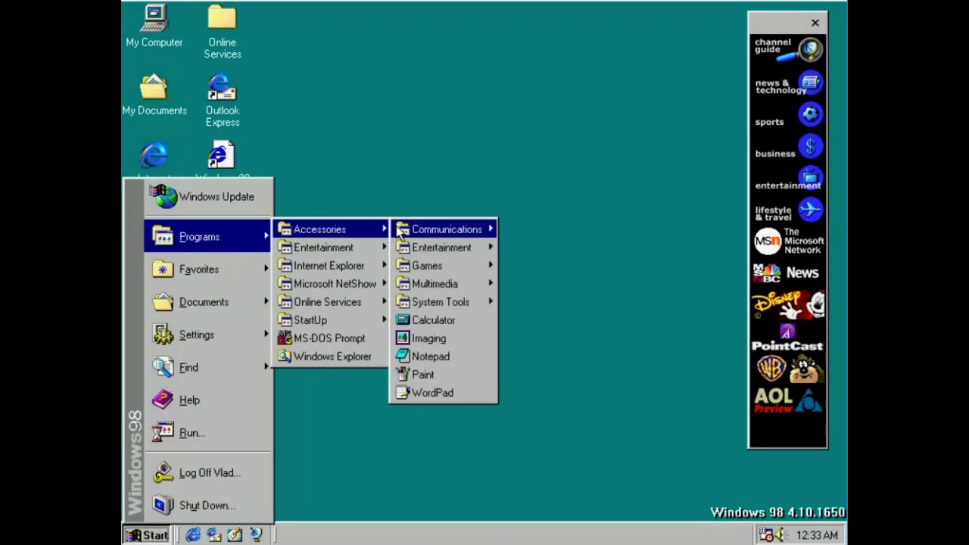
{"action": "left_click", "coordinate": [424, 355]}
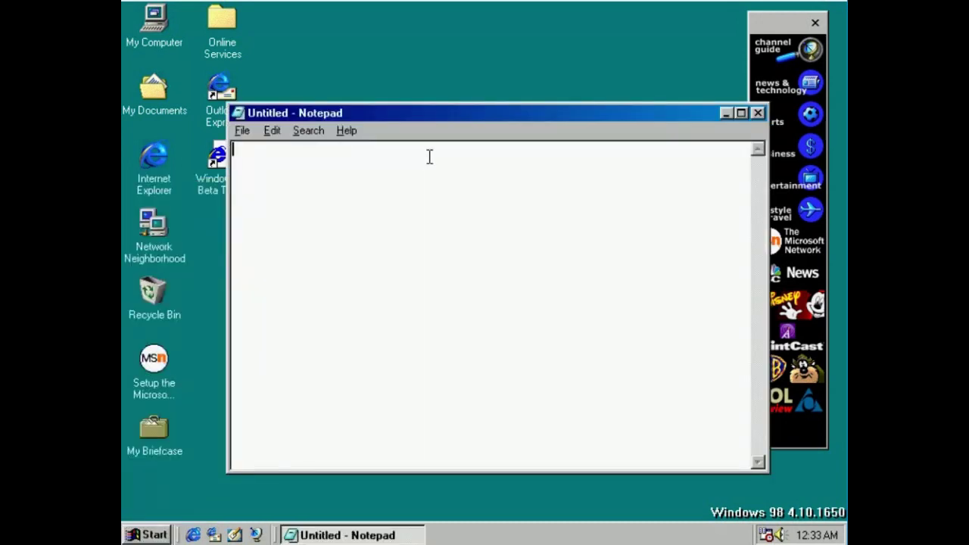
Step: Write the note line: Build 1650.8 has only one distinctive change - "4.10.1650 Beta 3" instead of "4.10.1650.3"
{"action": "type", "text": "Build 1650.8 "}
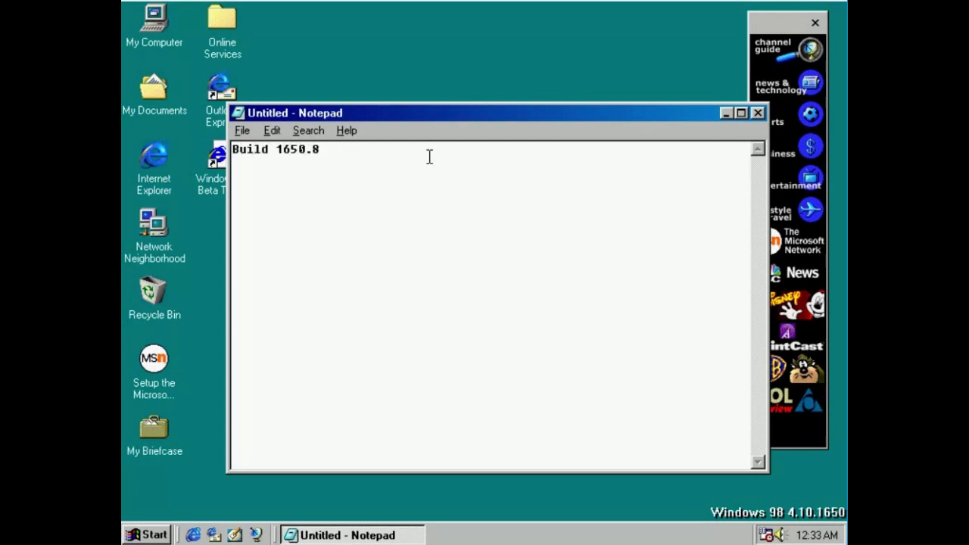
{"action": "type", "text": "has only one distin"}
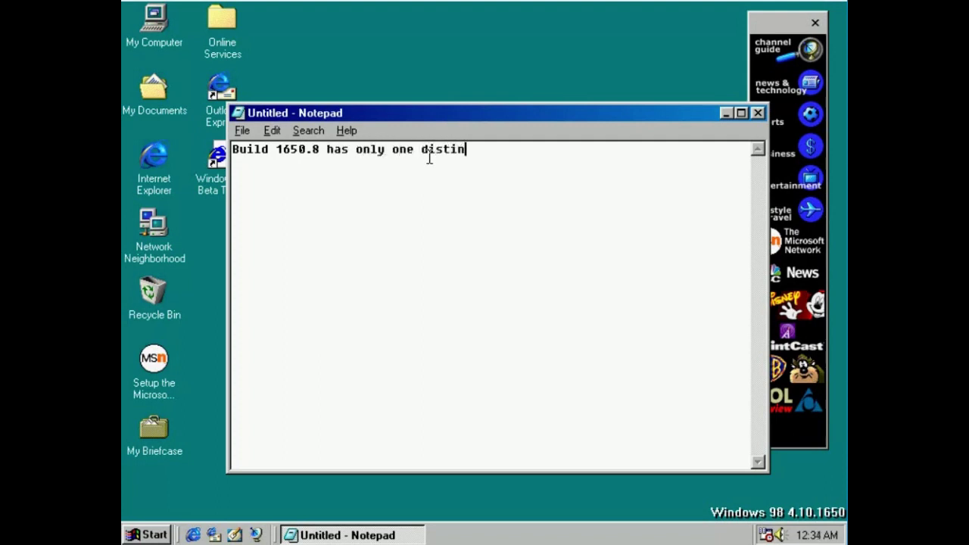
{"action": "type", "text": "ctive change"}
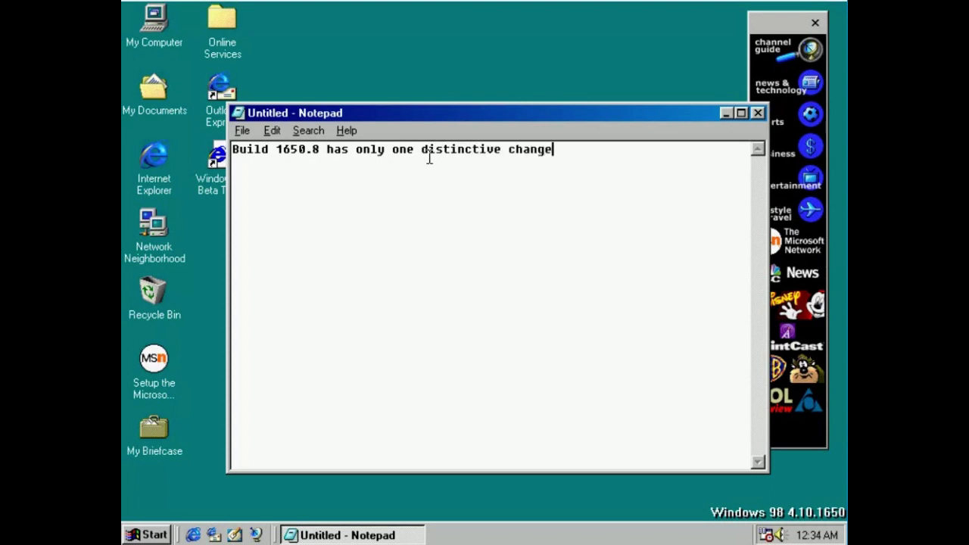
{"action": "type", "text": " - \"4.10.1650 Beta 3"}
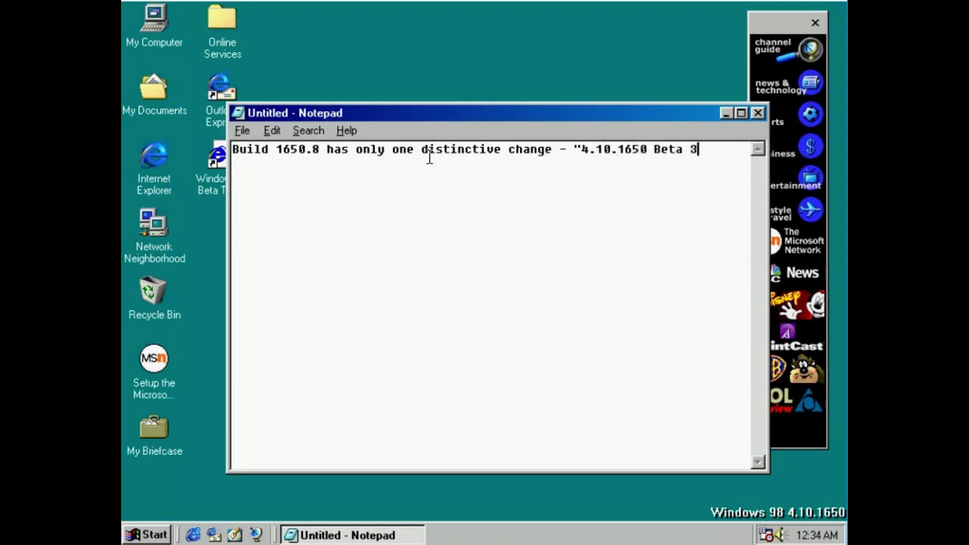
{"action": "type", "text": "\" instead of \""}
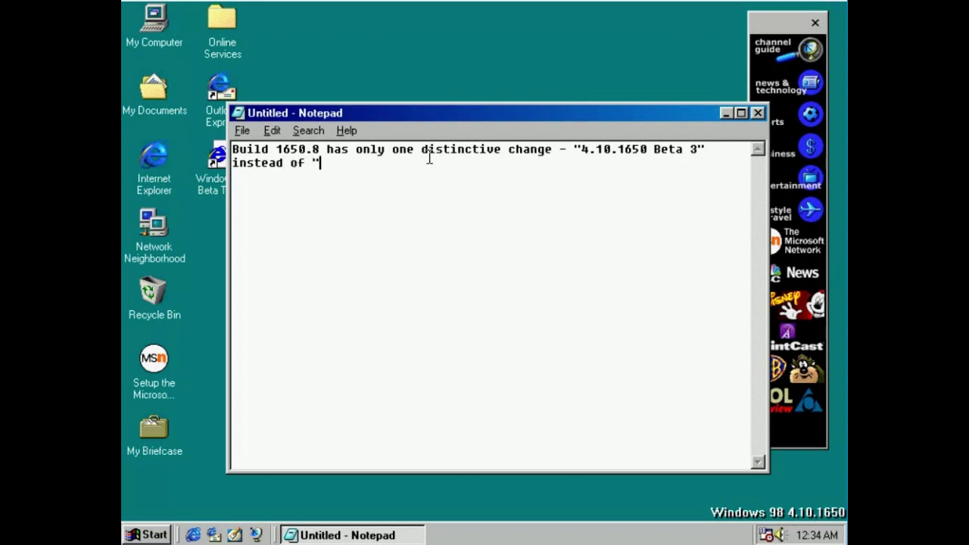
{"action": "type", "text": "4.10.1650"}
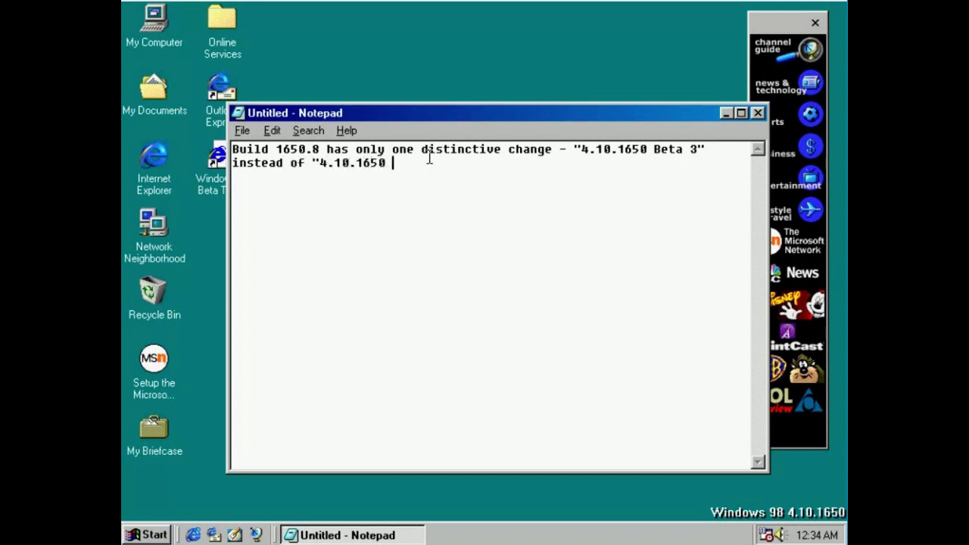
{"action": "key", "text": "BackSpace"}
{"action": "type", "text": ".3\"."}
{"action": "key", "text": "Return"}
Step: Add the second line "The next build is 1658." to the note and close Notepad without saving
{"action": "type", "text": "The next build is "}
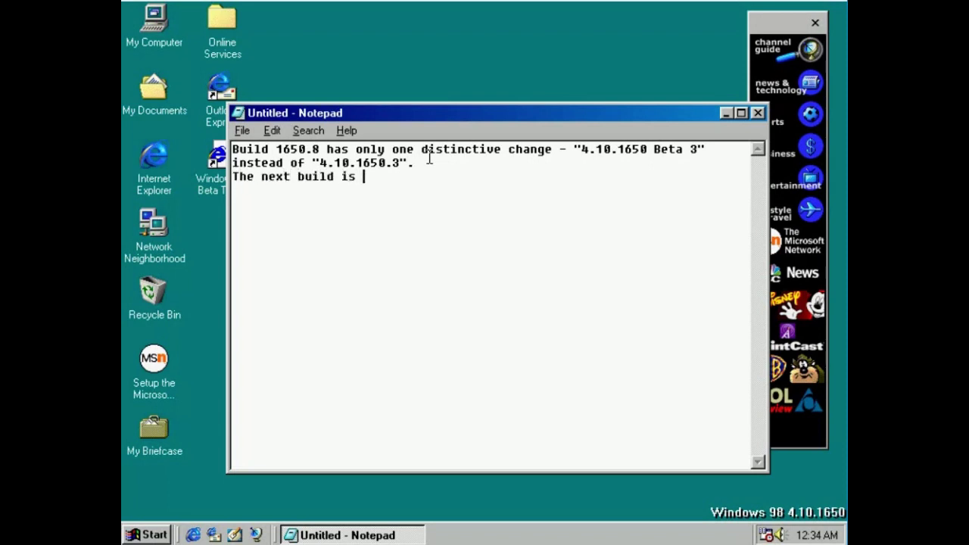
{"action": "type", "text": "1658."}
{"action": "left_click", "coordinate": [757, 113]}
{"action": "left_click", "coordinate": [512, 317]}
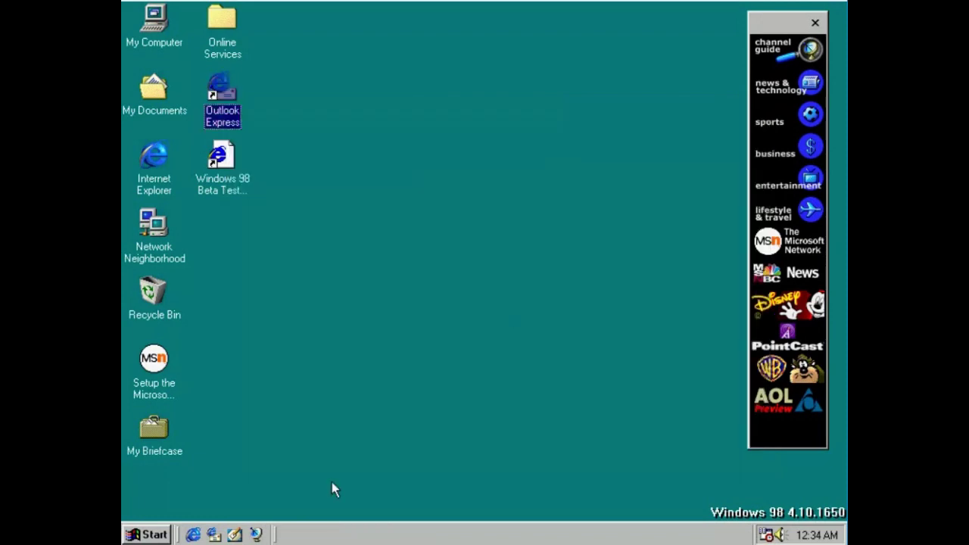
Step: Start shutting down Windows 98 from the desktop
{"action": "left_click", "coordinate": [148, 535]}
{"action": "left_click", "coordinate": [163, 506]}
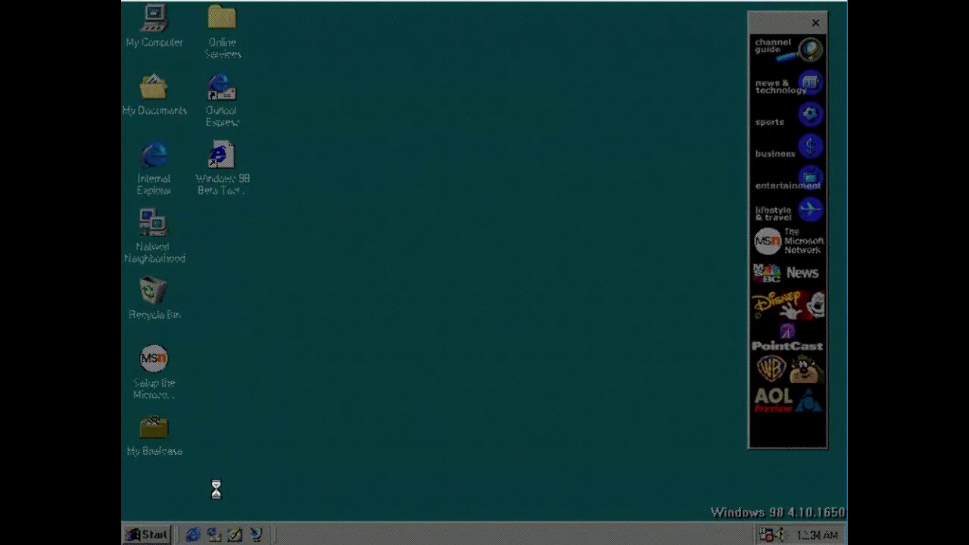
{"action": "left_click", "coordinate": [417, 288]}
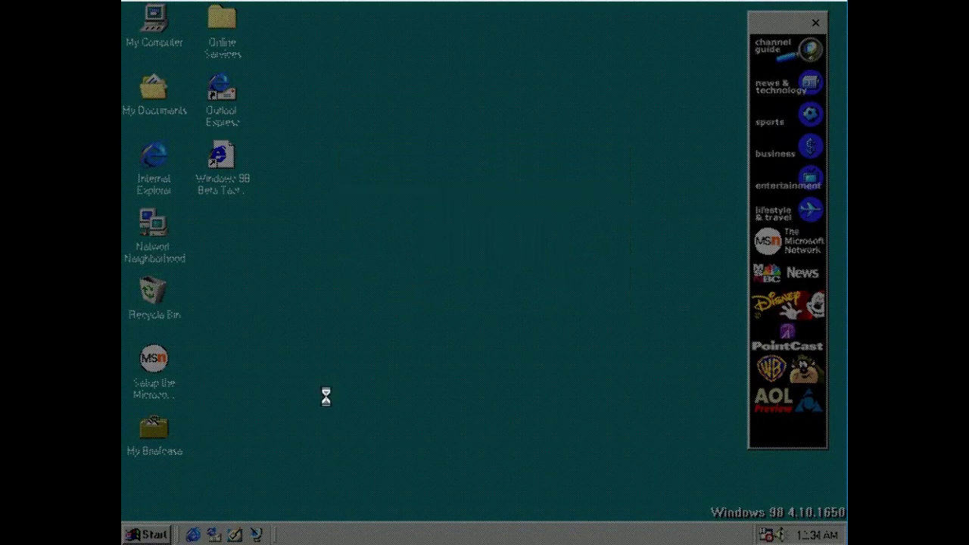